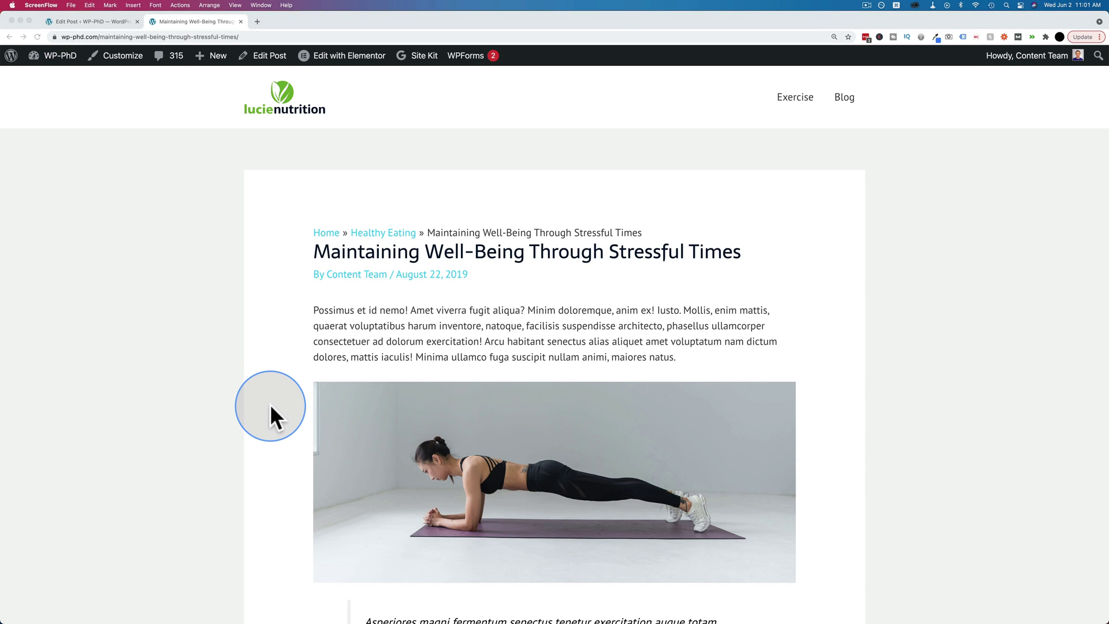
Scroll the live post to review the red Buy Now and yellow Buy Later buttons.
scroll(311, 384, down, 5)
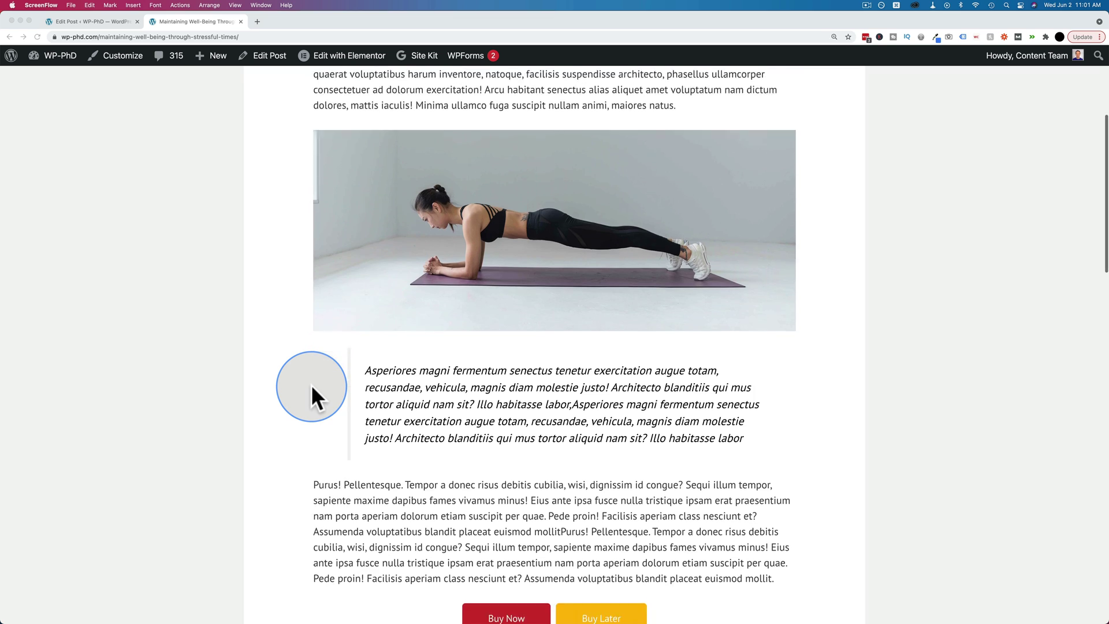
scroll(310, 383, down, 5)
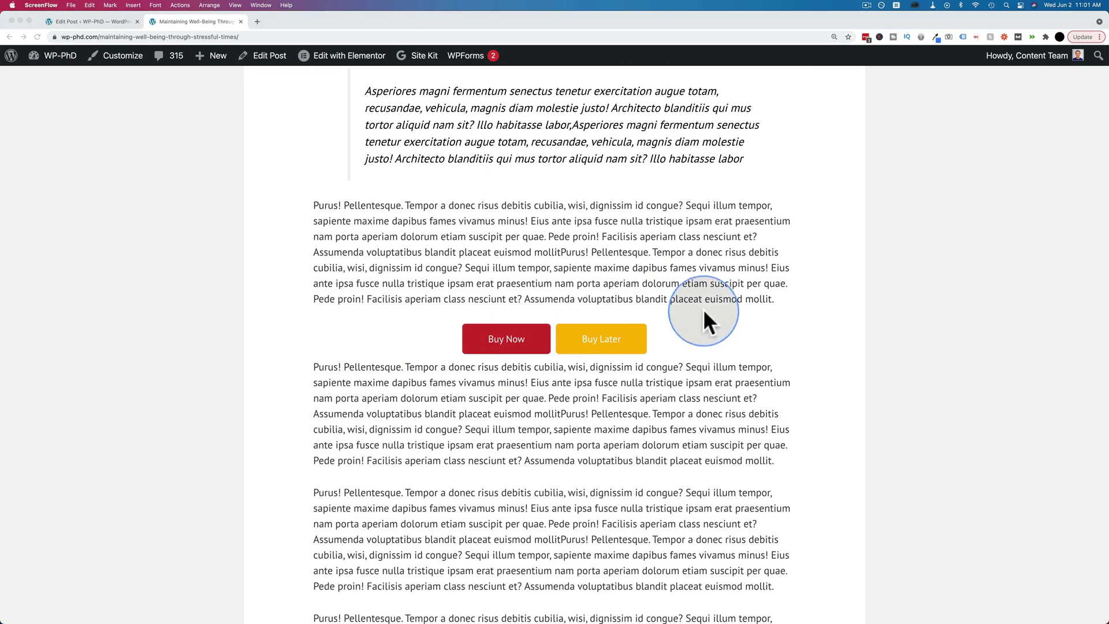
click(472, 383)
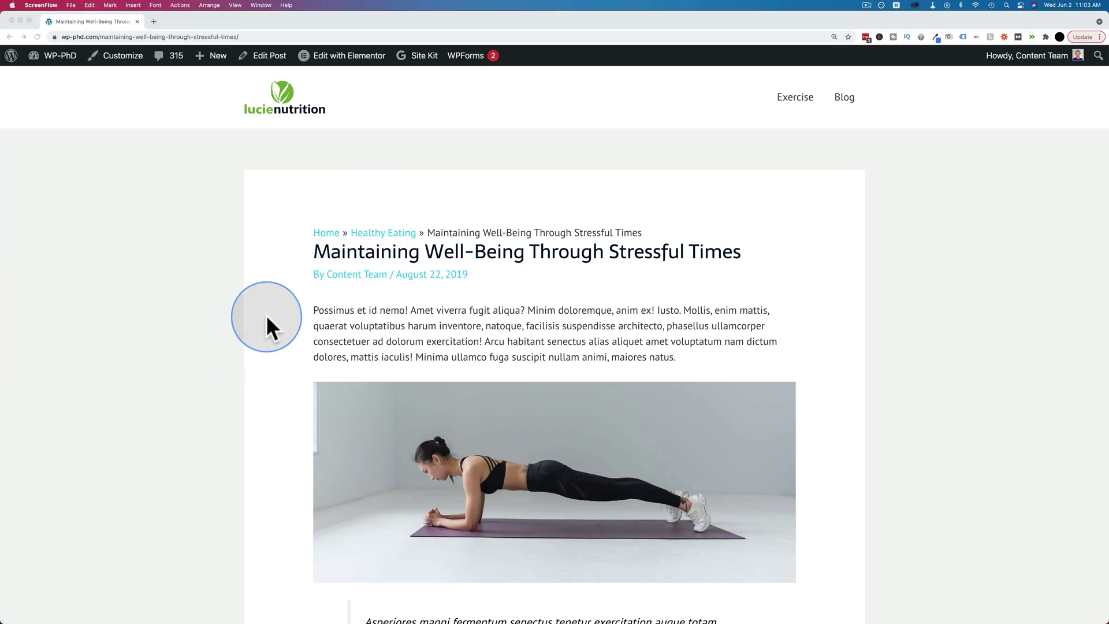
Open 'Maintaining Well-Being Through Stressful Times' in the block editor from the admin bar.
scroll(265, 314, down, 10)
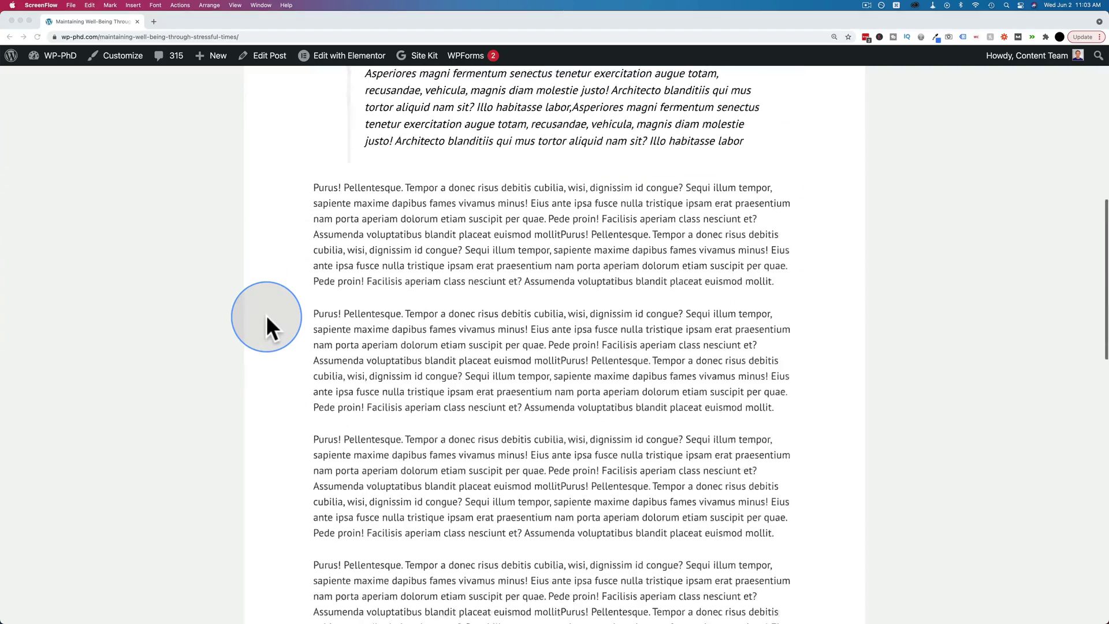
scroll(265, 314, down, 10)
scroll(265, 315, up, 8)
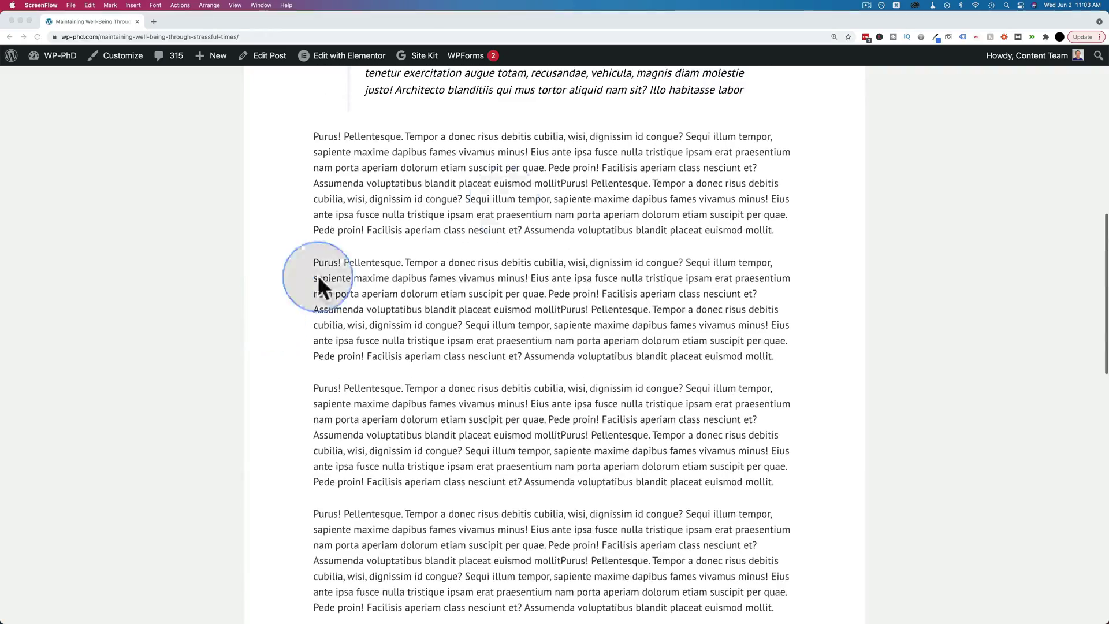
click(268, 56)
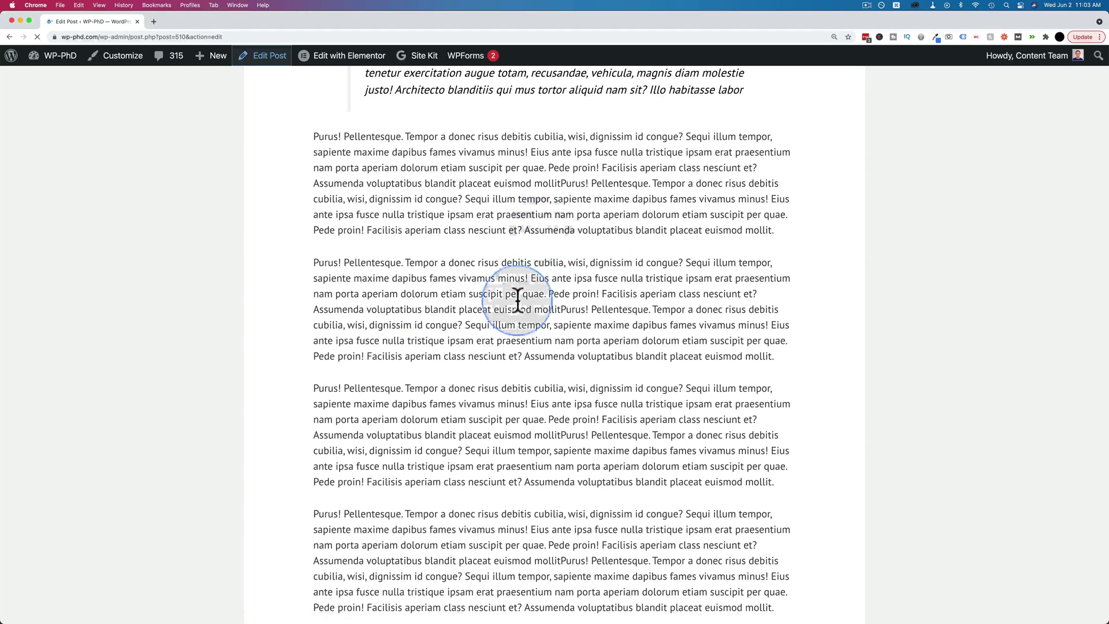
Insert a Buttons block between the Purus paragraphs by searching 'buttons' in the inserter.
scroll(511, 327, down, 12)
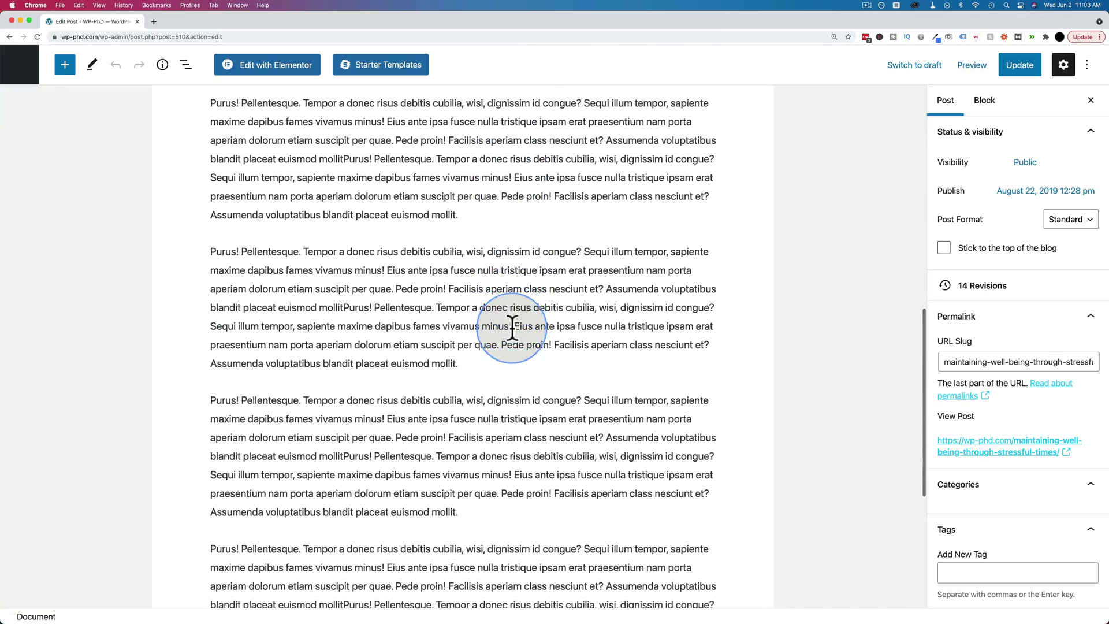
click(450, 380)
click(494, 355)
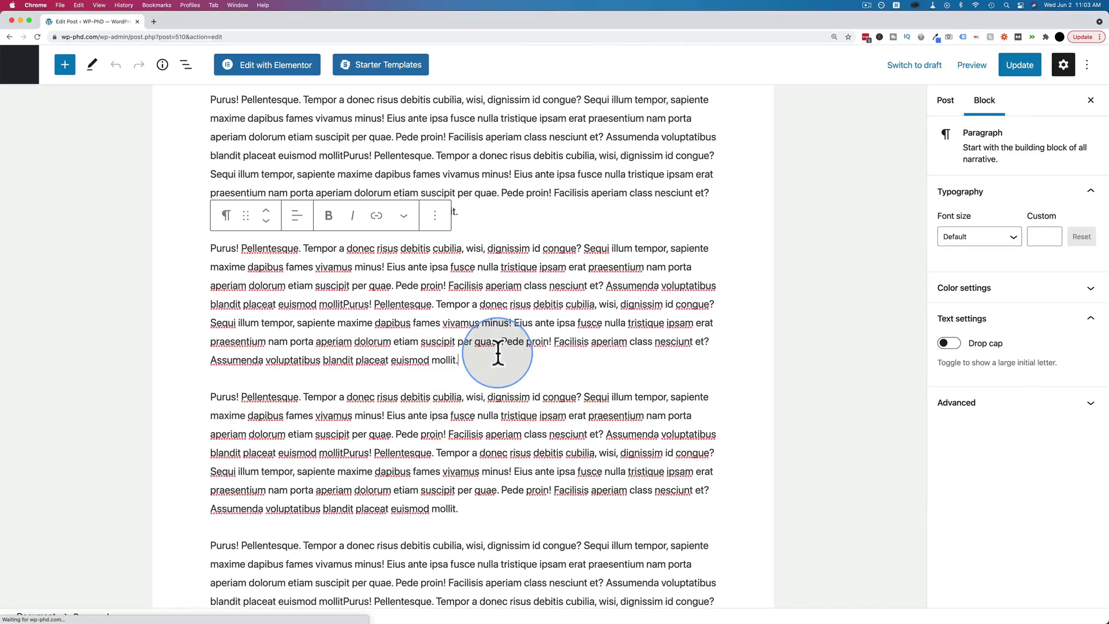
click(463, 380)
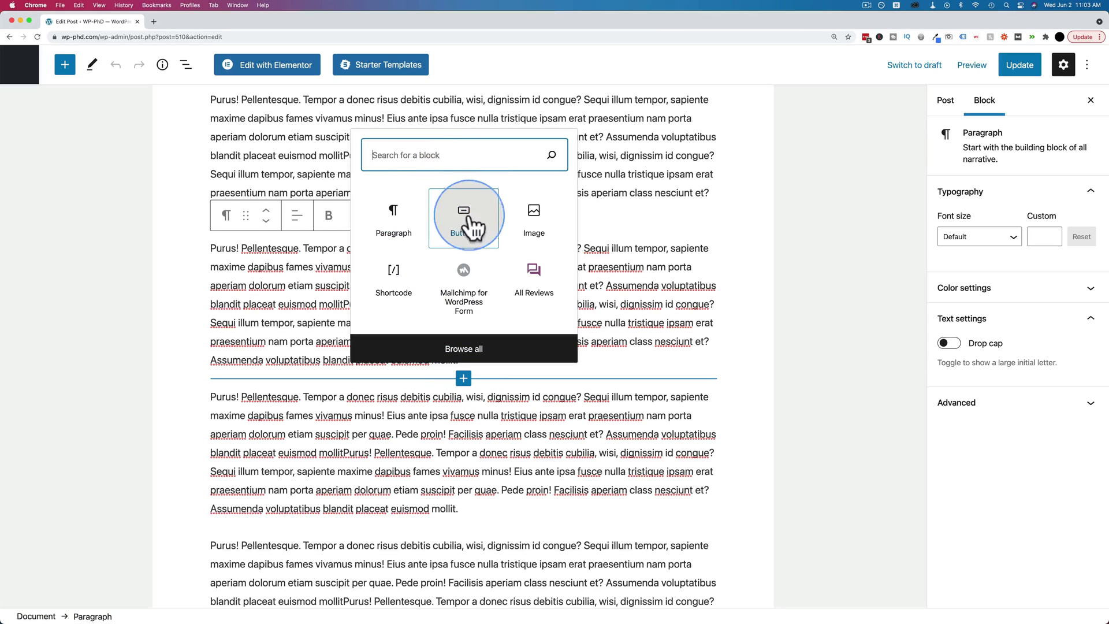
text(buton)
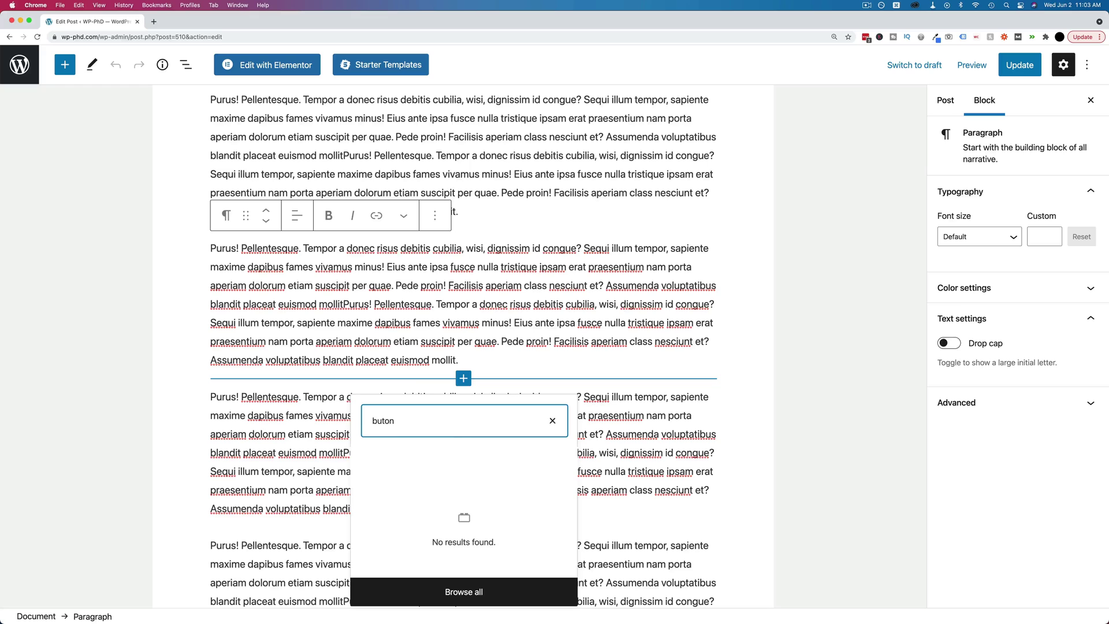
key(BackSpace)
key(BackSpace)
key(BackSpace)
text(t)
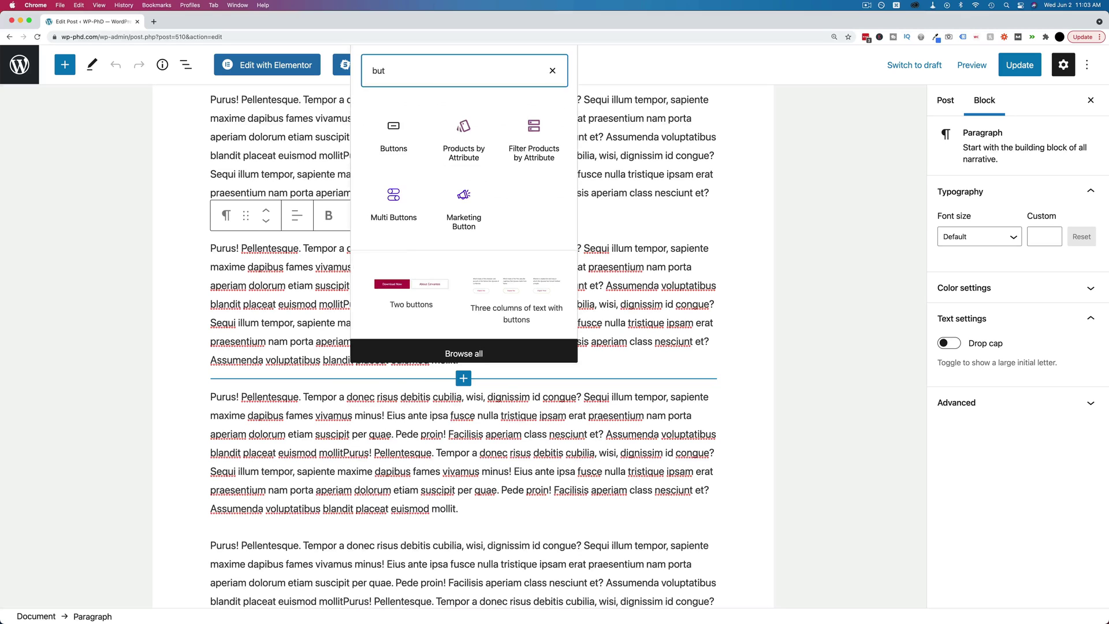
text(tons)
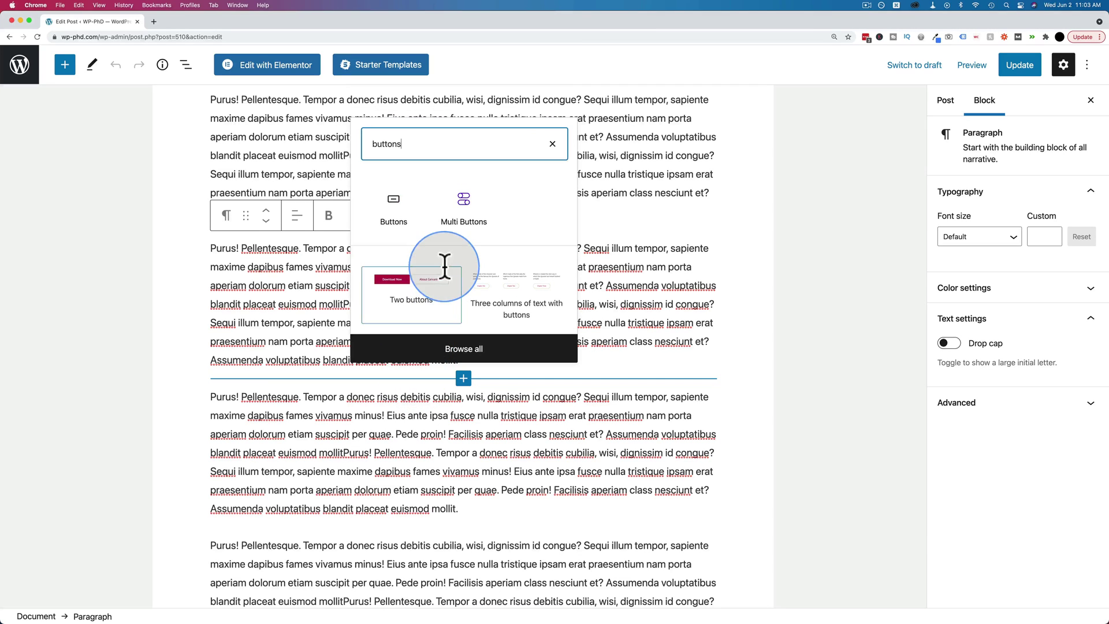
click(393, 211)
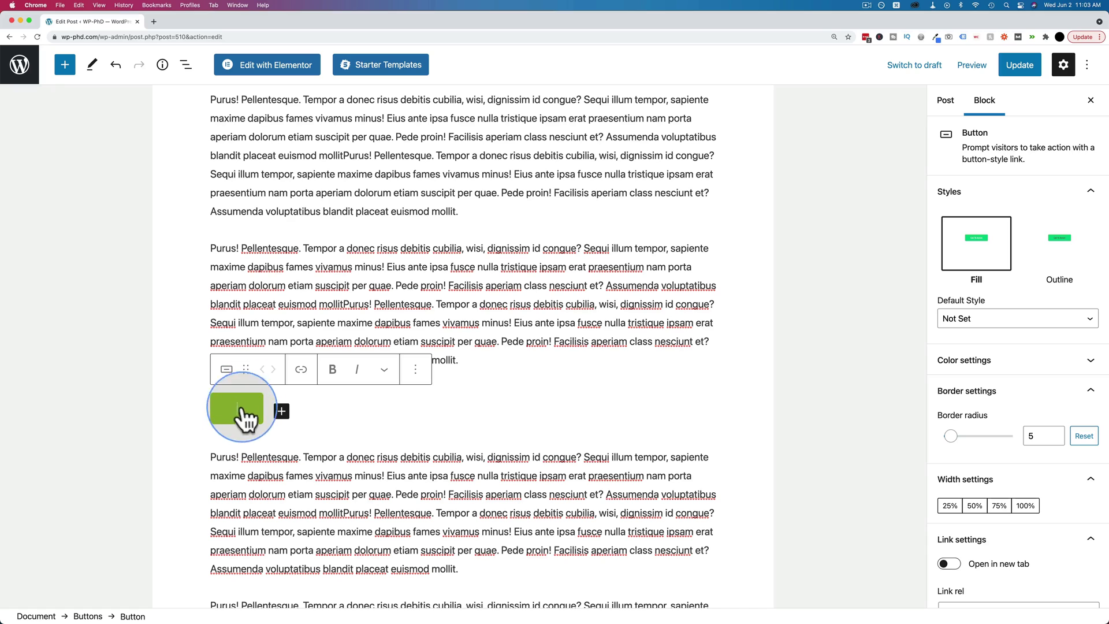
Label the new button 'Buy Now' and select the button.
scroll(265, 432, down, 2)
text(Buy Now)
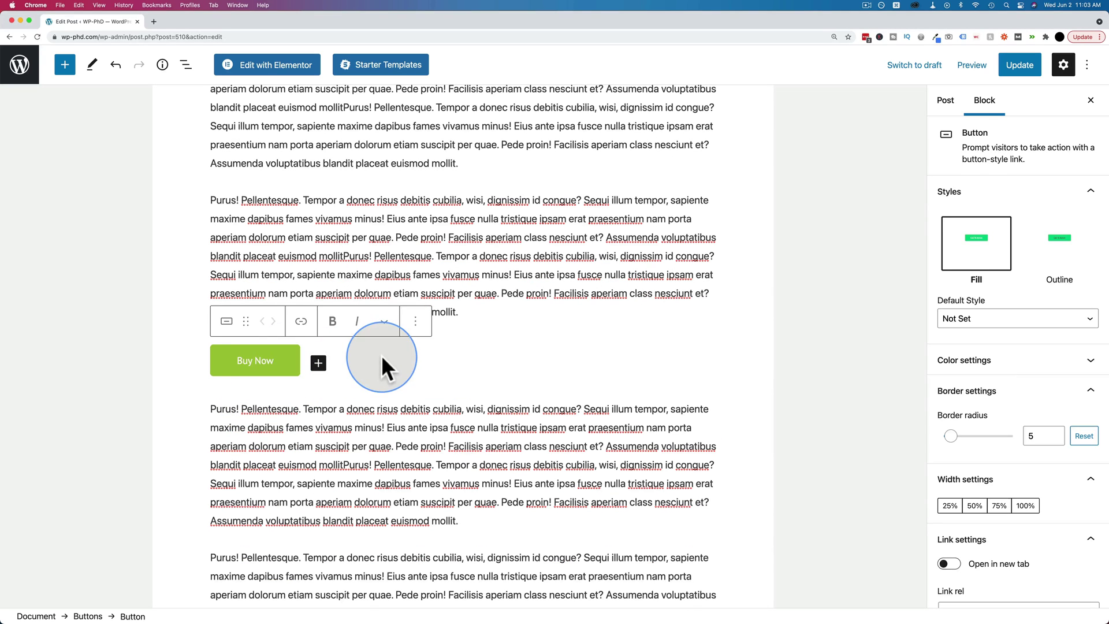
click(381, 354)
click(264, 366)
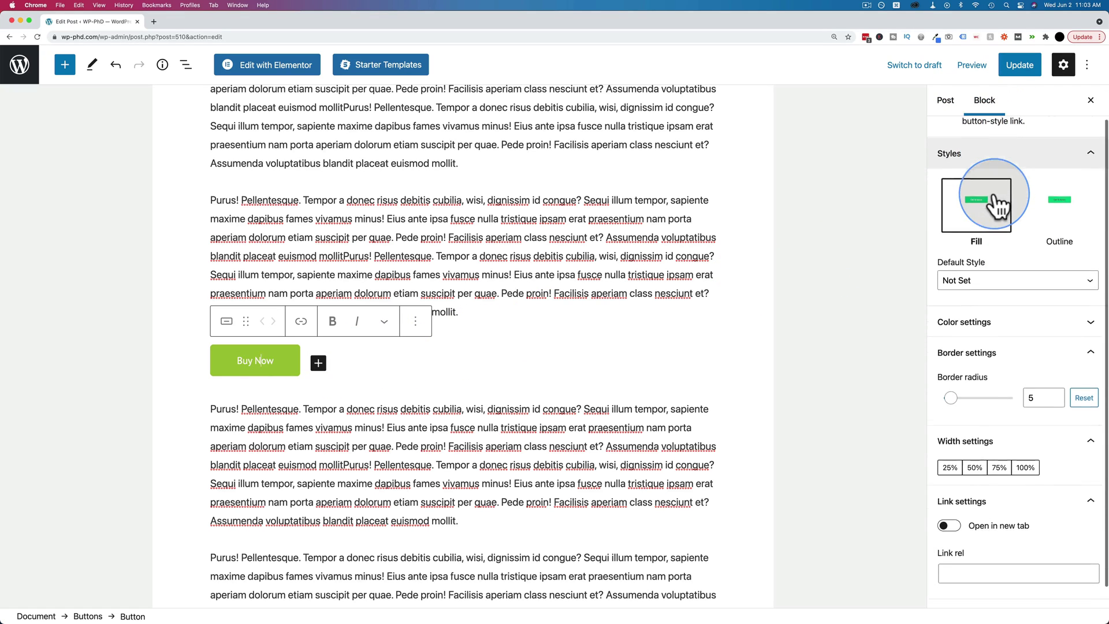
Keep the Fill style and give the button a red background colour.
scroll(1014, 198, down, 2)
click(1042, 189)
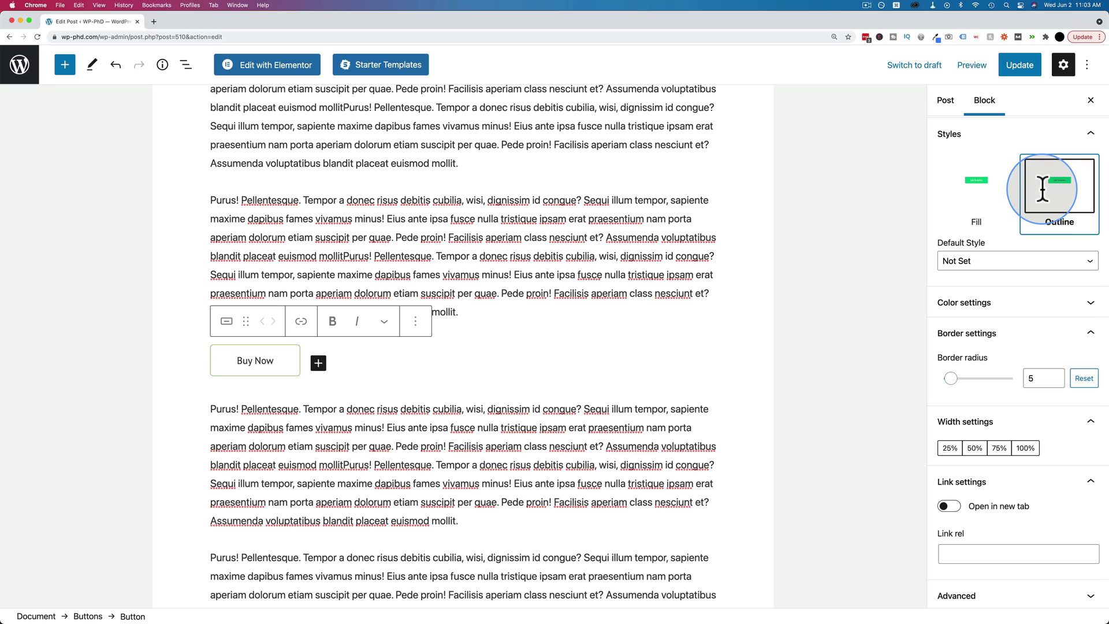
click(981, 187)
click(994, 299)
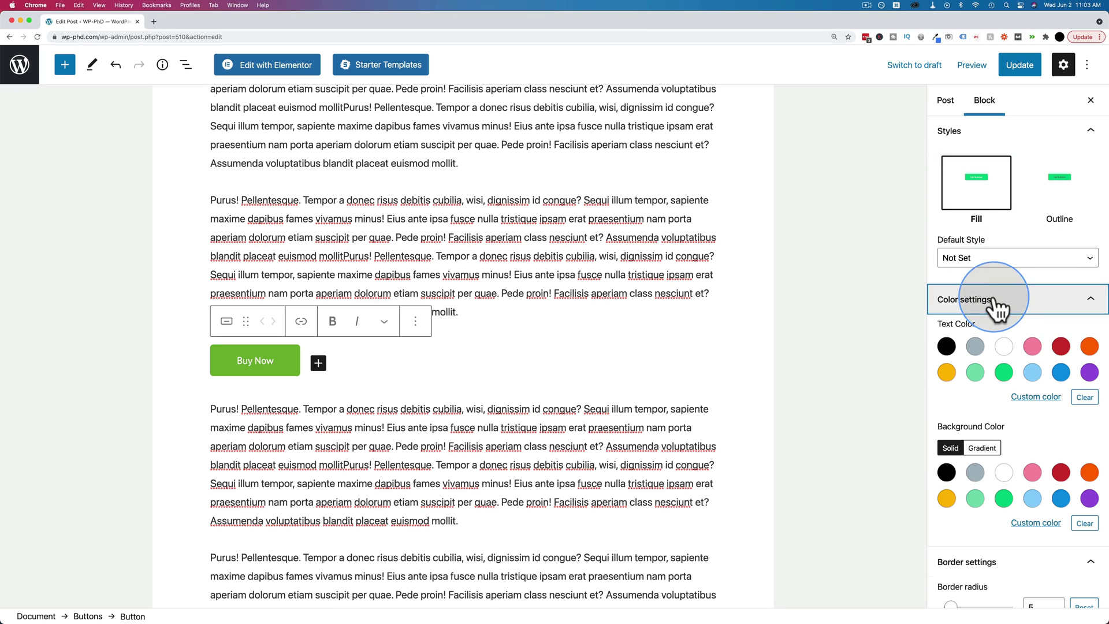
click(1060, 347)
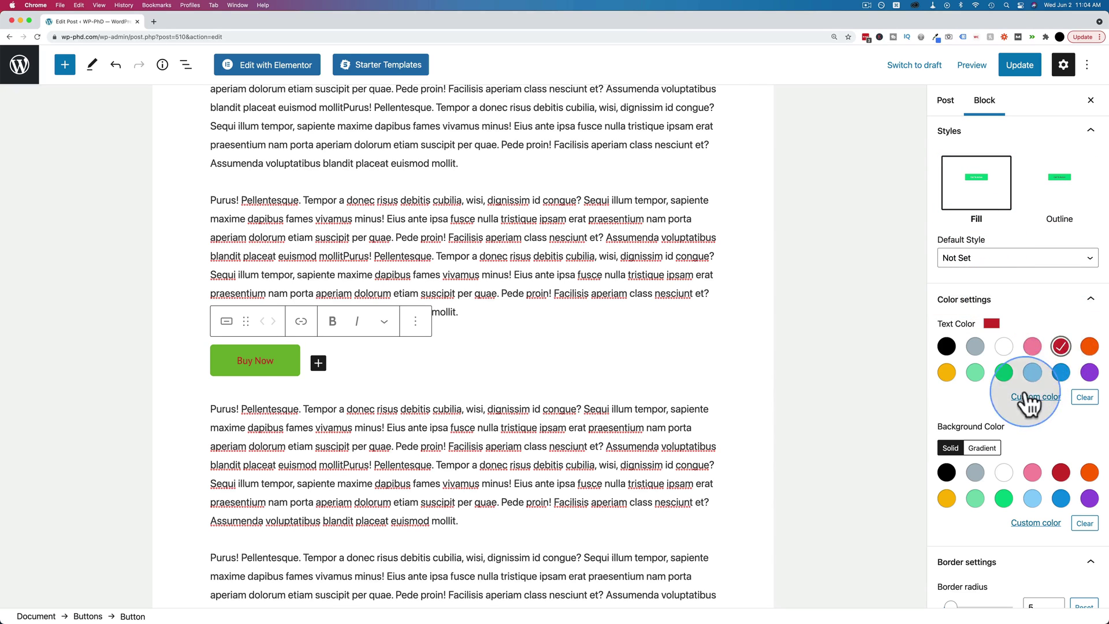
click(1060, 350)
click(1061, 473)
scroll(1018, 261, down, 5)
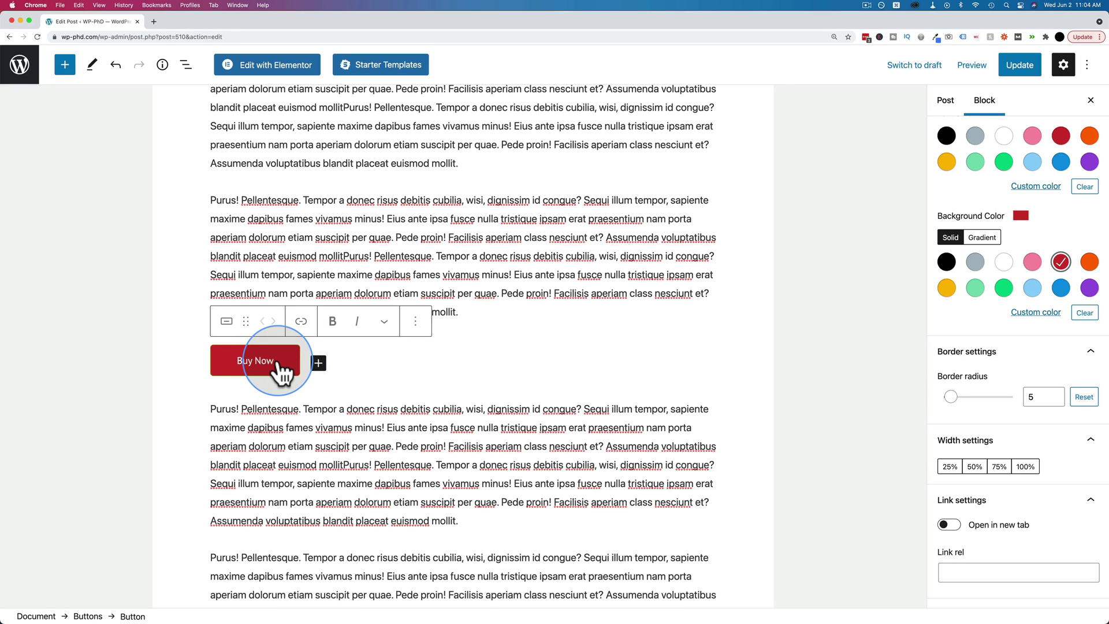
Try center and right alignment on the paragraph above, leaving it left-aligned.
click(336, 240)
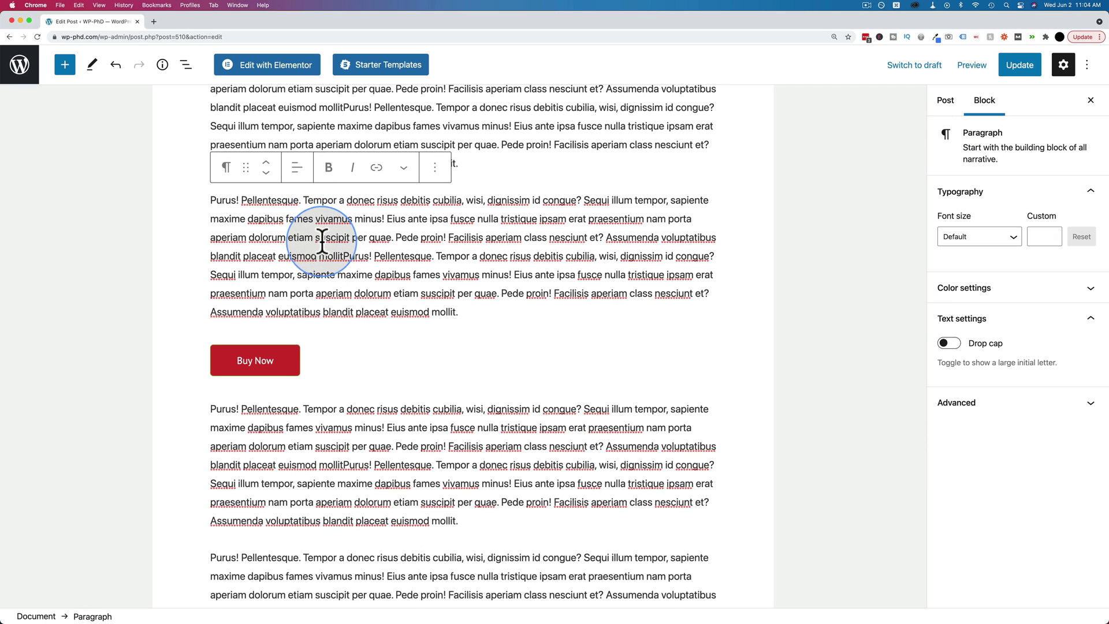
click(297, 173)
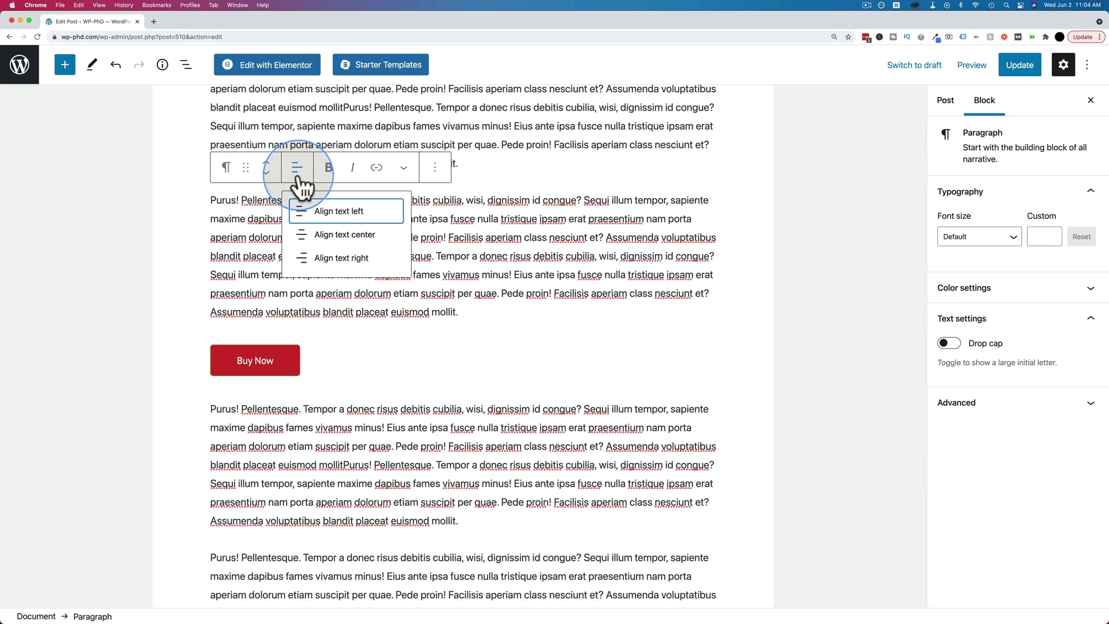
click(322, 234)
click(305, 172)
click(315, 259)
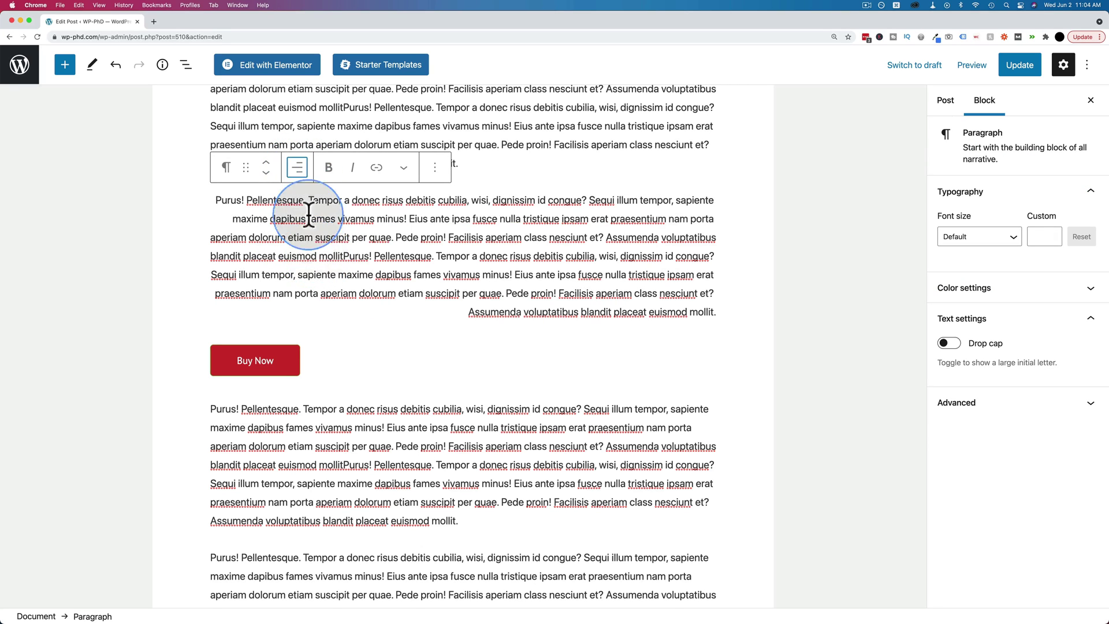
click(302, 174)
click(310, 213)
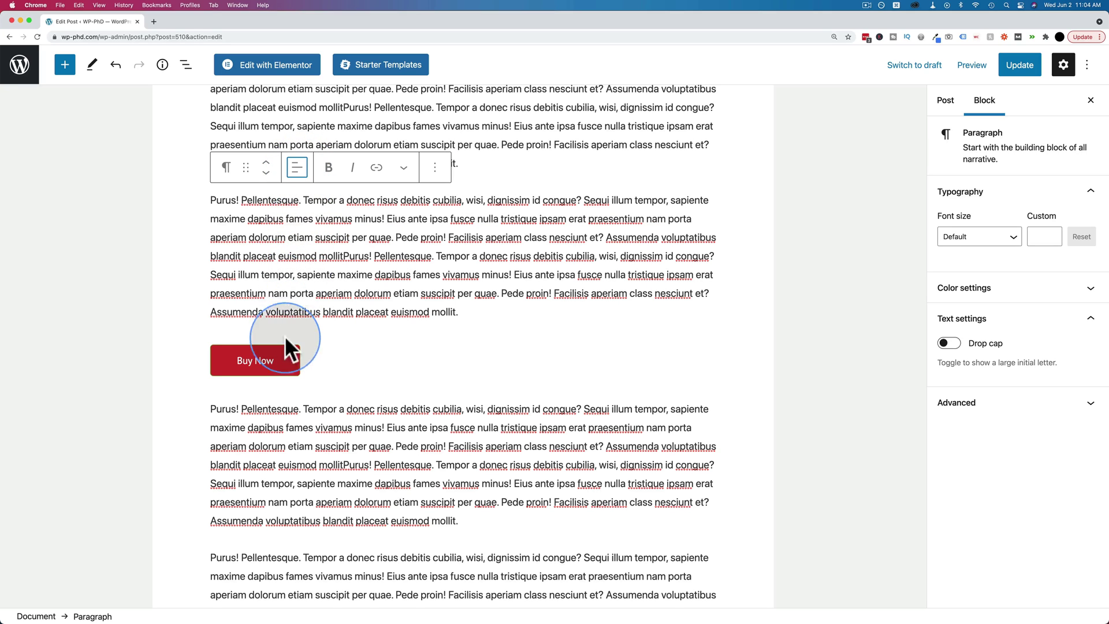
Justify the buttons group content to center after briefly trying right.
click(280, 358)
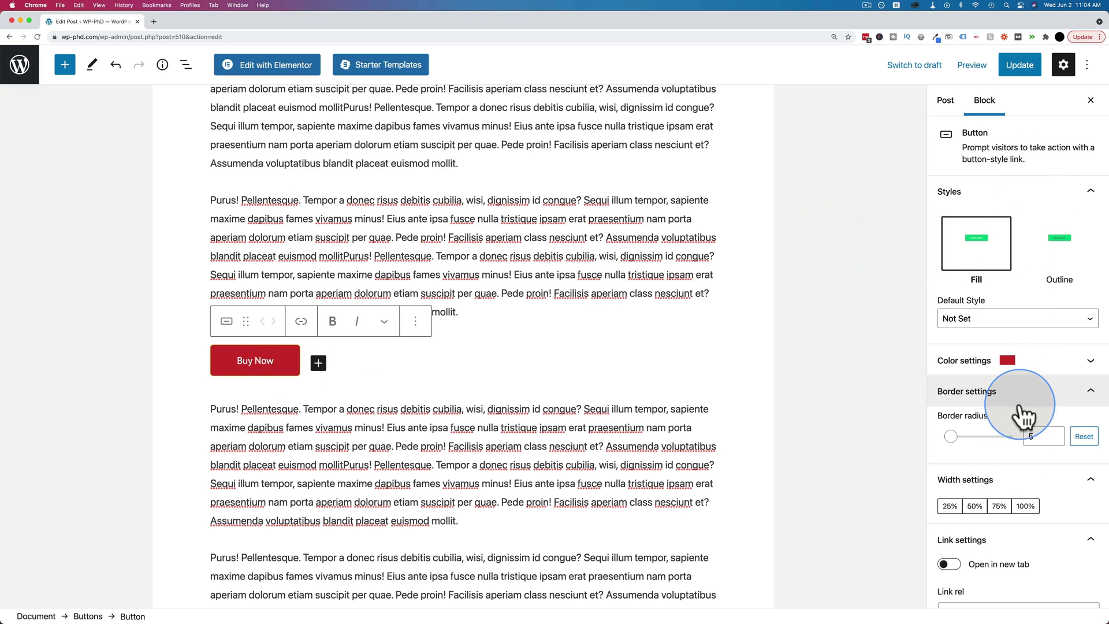
click(235, 369)
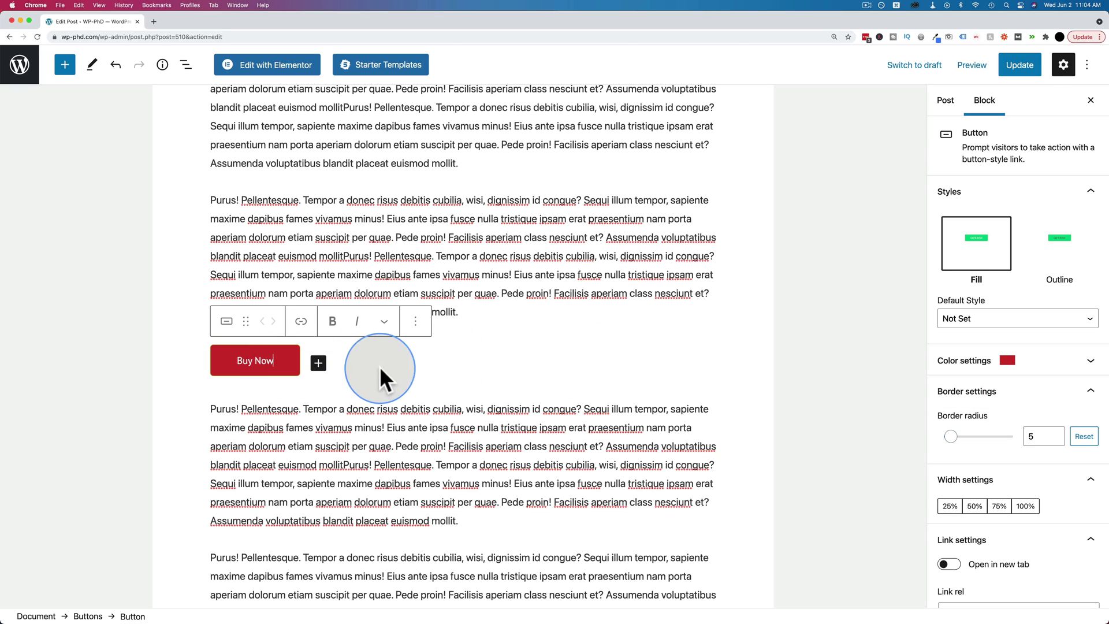
click(420, 357)
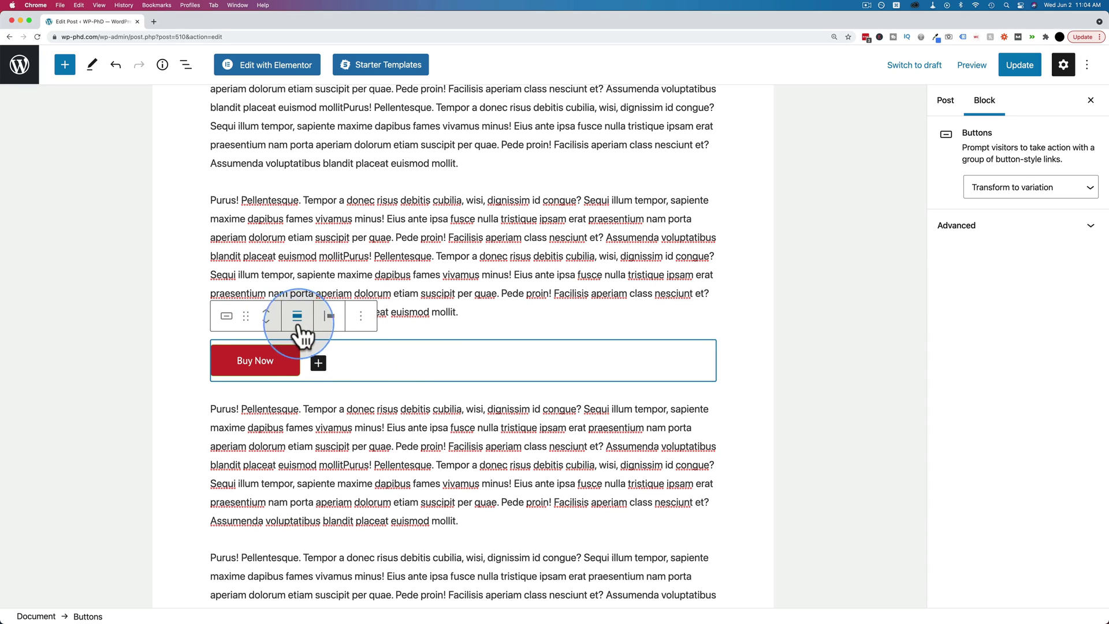
click(329, 317)
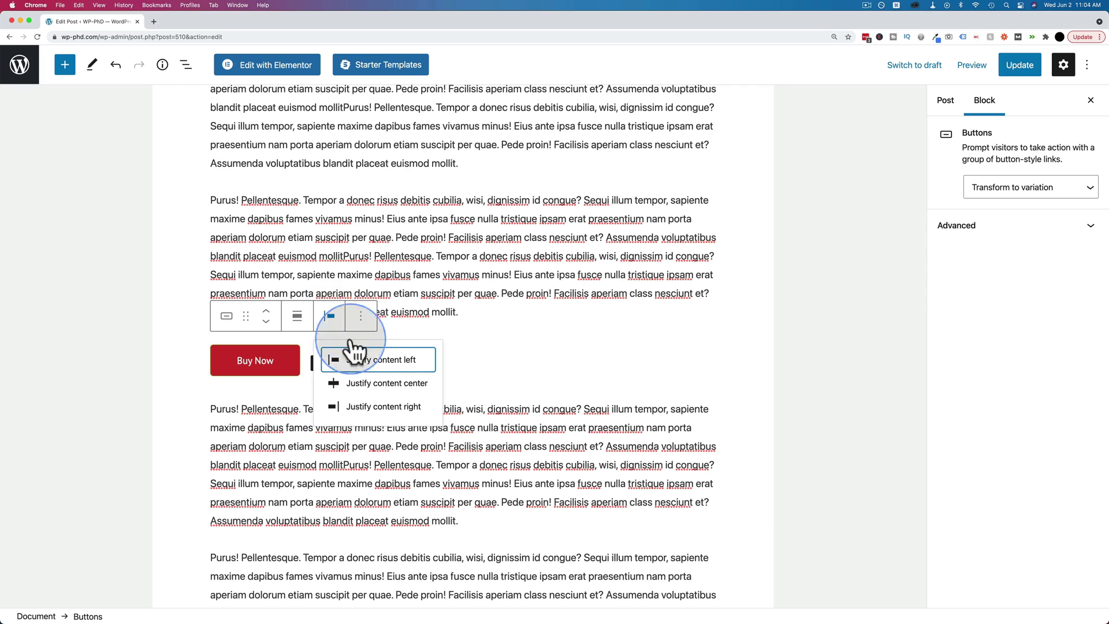
click(373, 383)
click(330, 321)
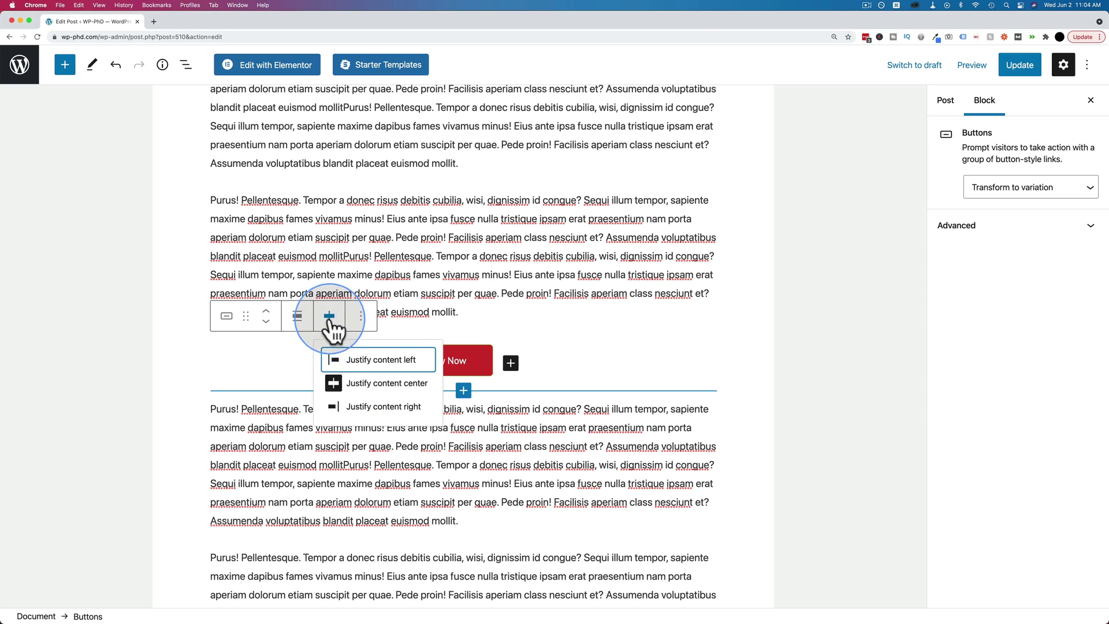
click(356, 407)
click(329, 317)
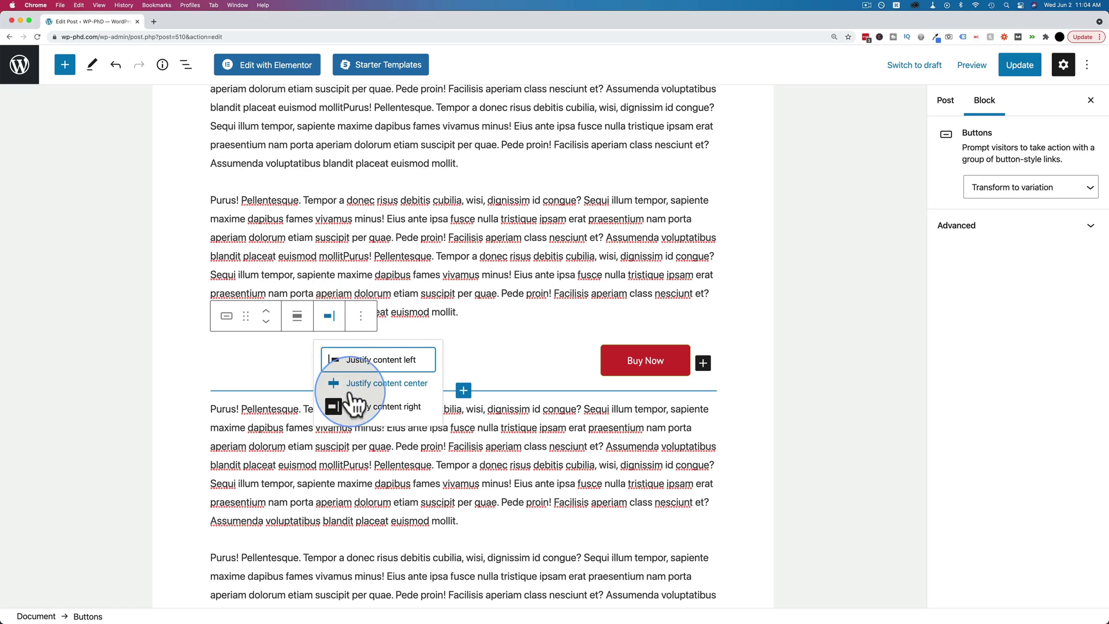
click(369, 374)
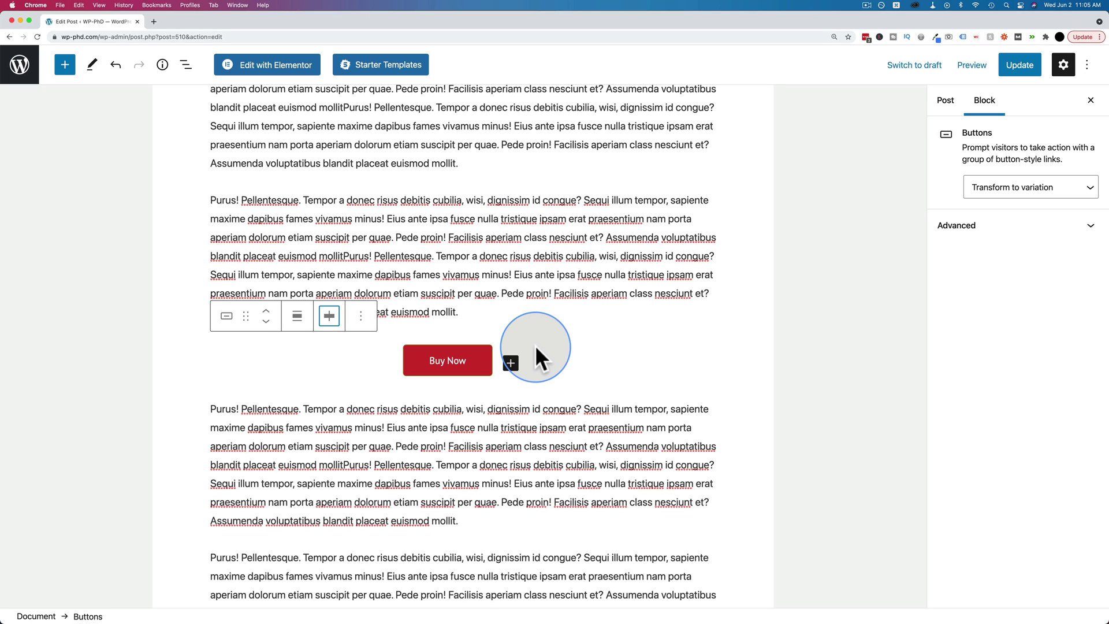
Add a 'Buy Later' button beside Buy Now with a yellow background.
click(511, 364)
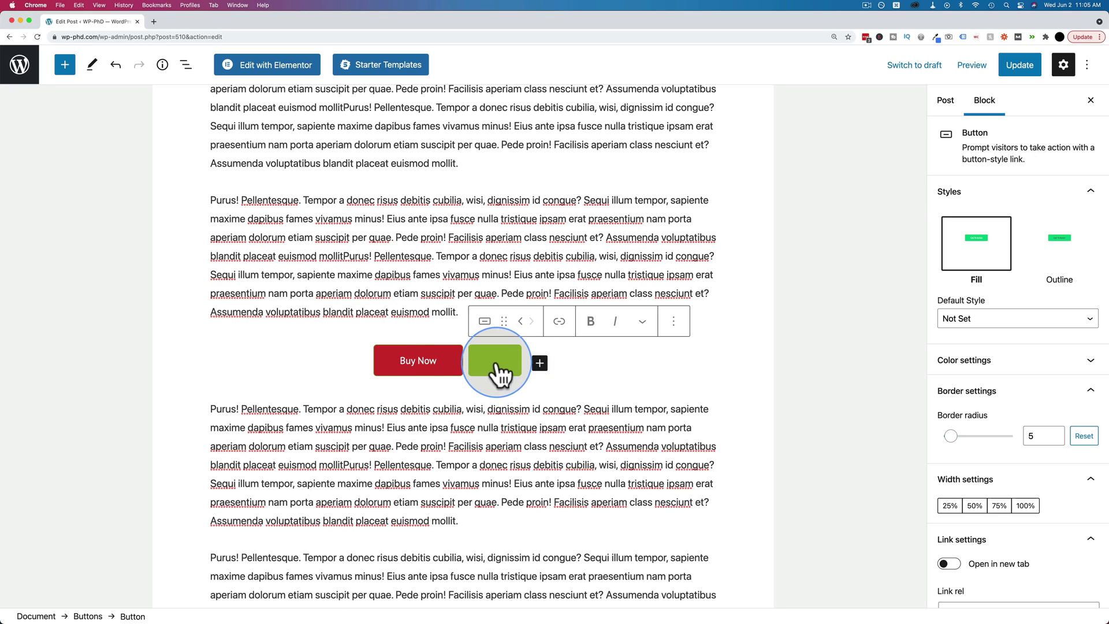
text(Bo)
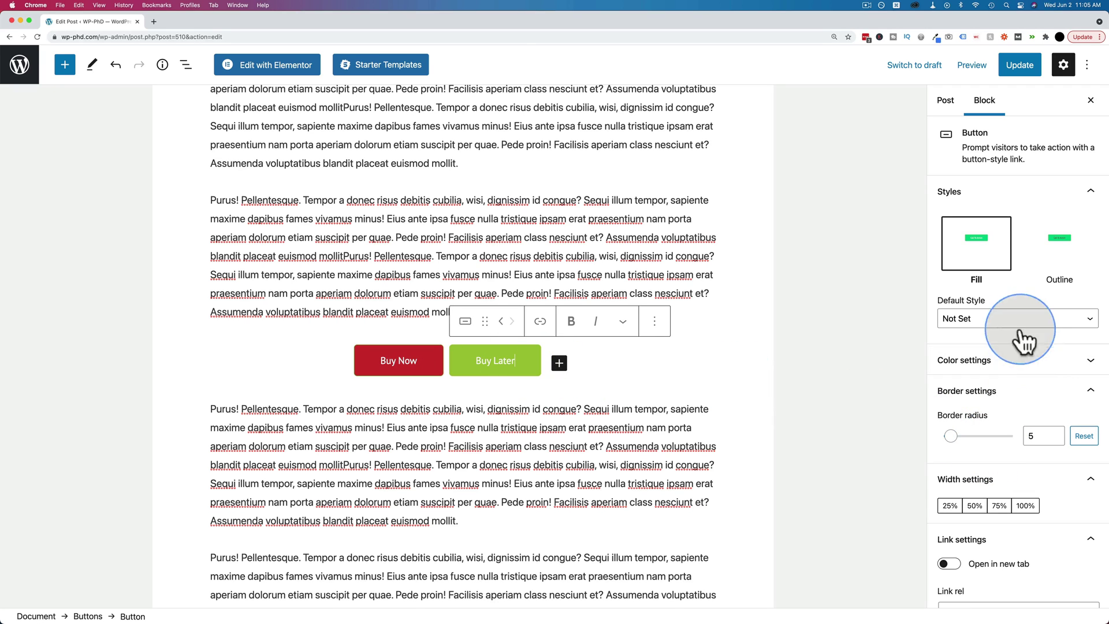
scroll(1033, 381, down, 2)
click(993, 300)
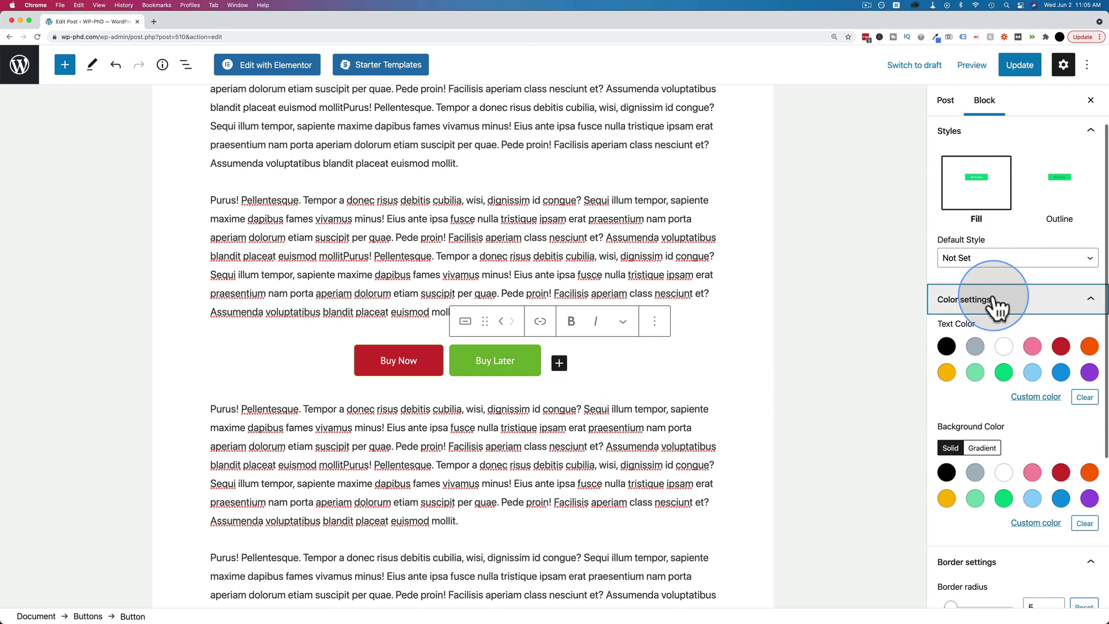
click(946, 497)
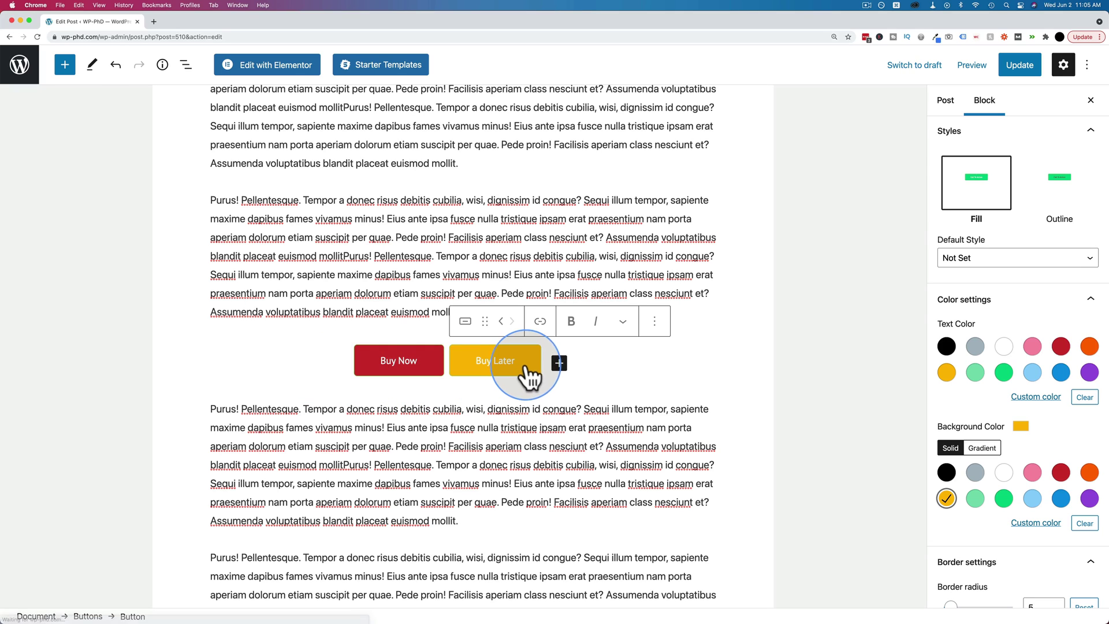
click(416, 367)
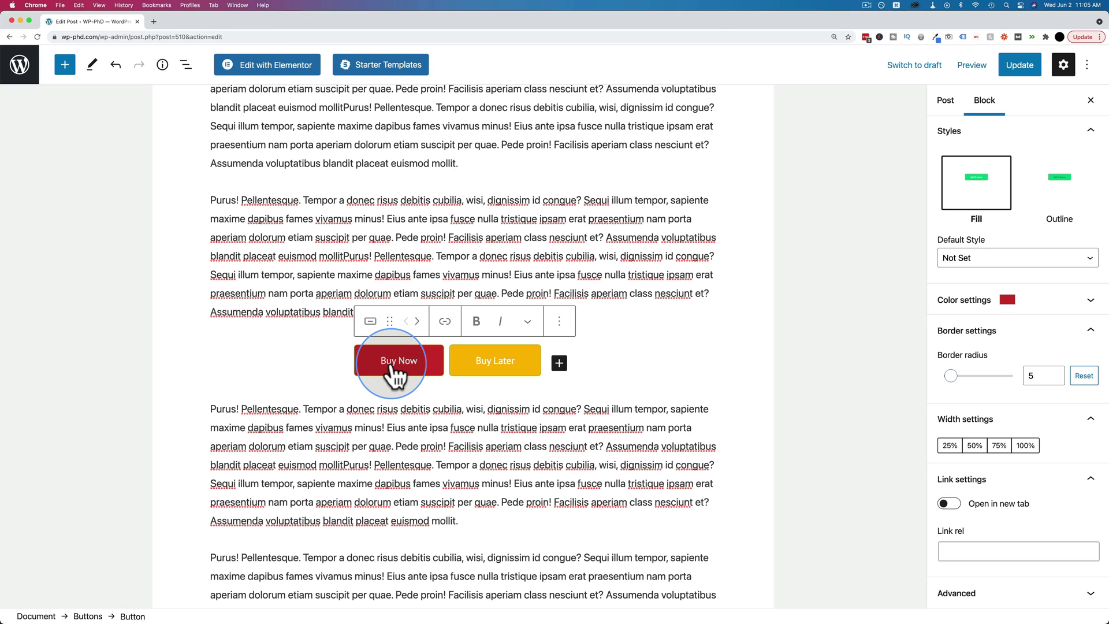
click(336, 360)
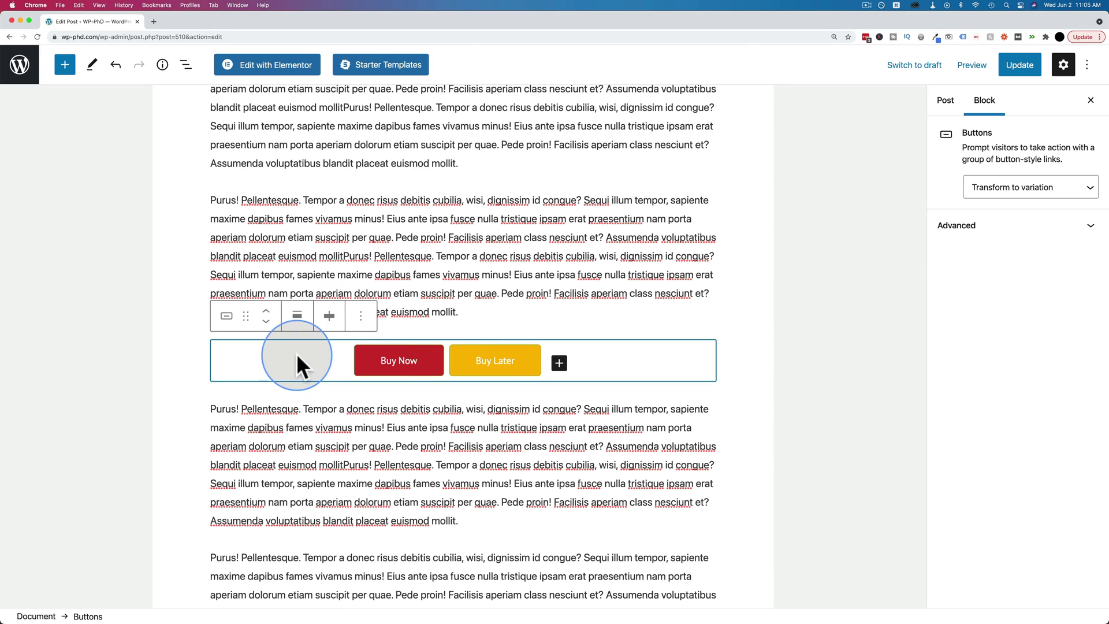
Switch the buttons to the Vertical variation and test left, right, then center justification.
click(1009, 194)
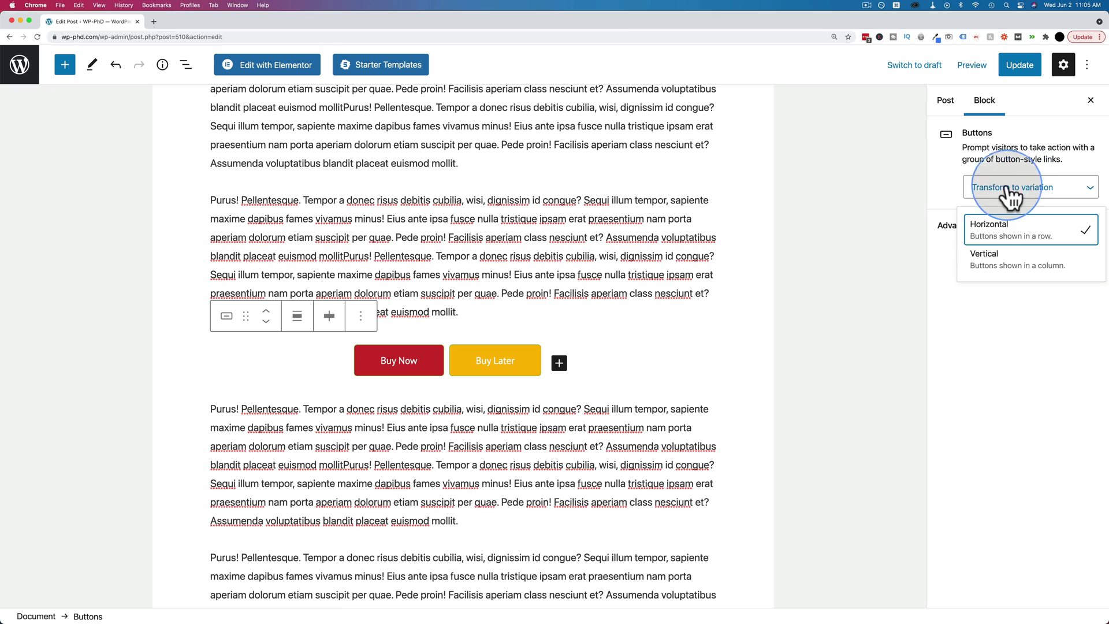
click(995, 263)
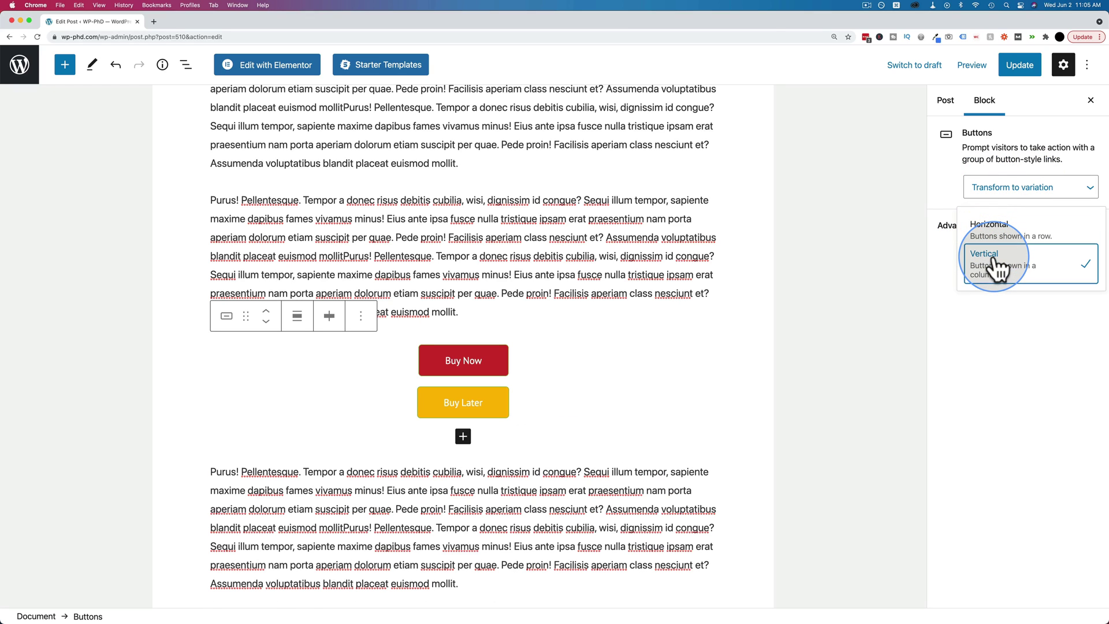
click(326, 319)
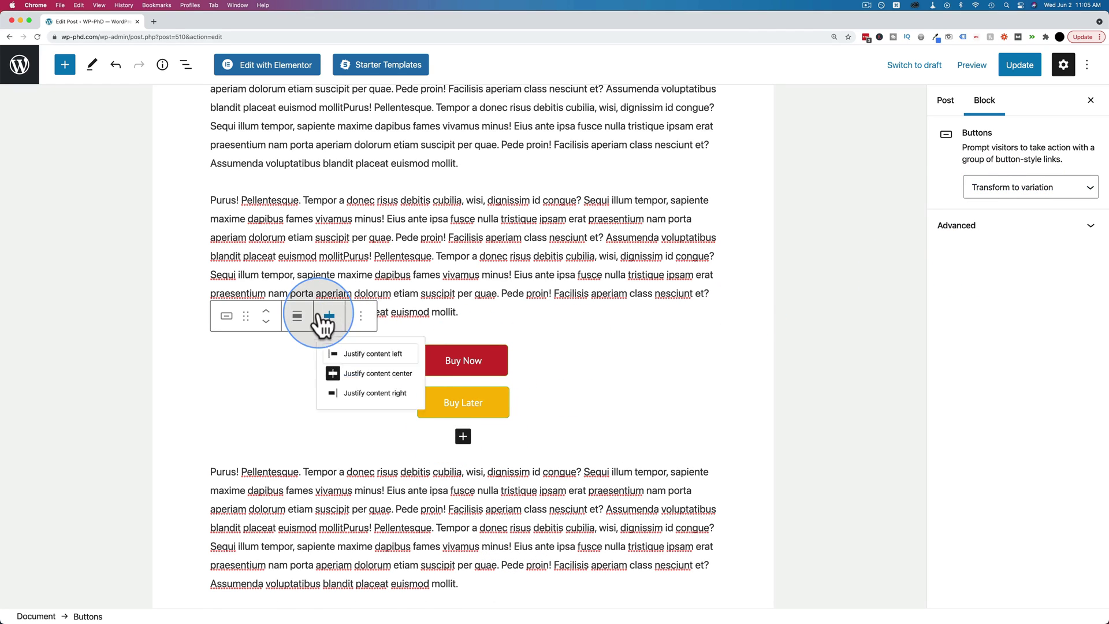
click(338, 361)
click(329, 316)
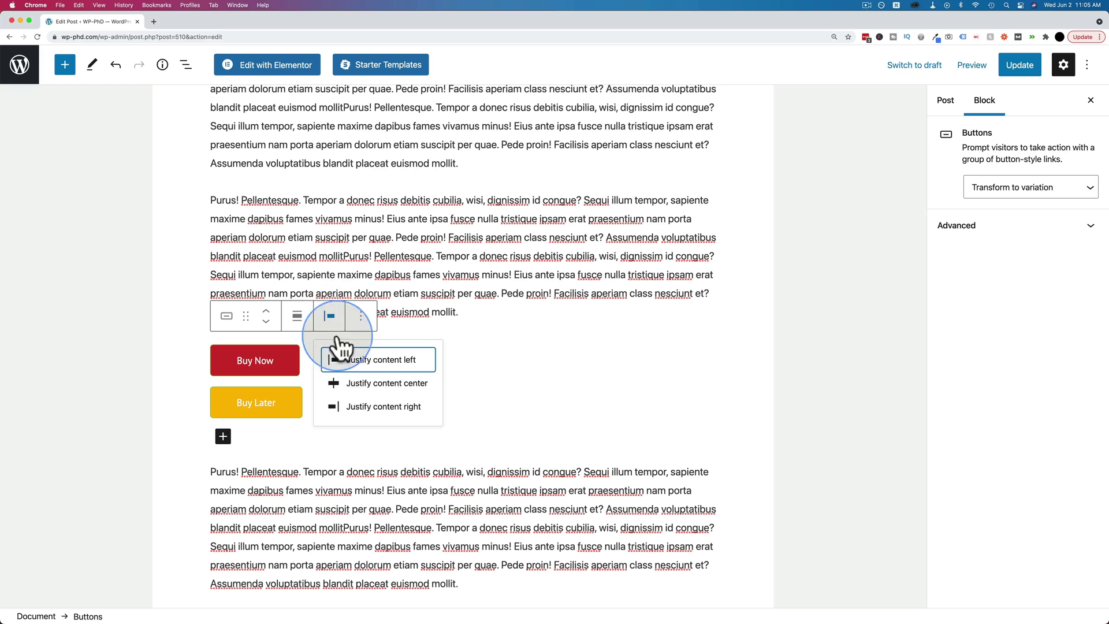
click(331, 318)
click(331, 406)
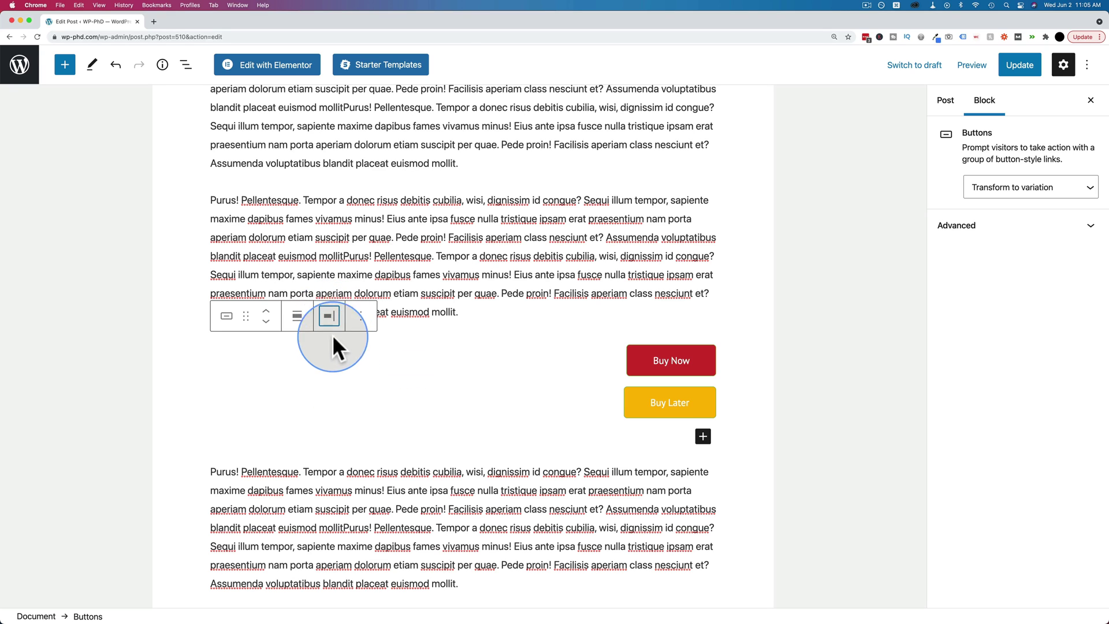
click(331, 318)
click(353, 380)
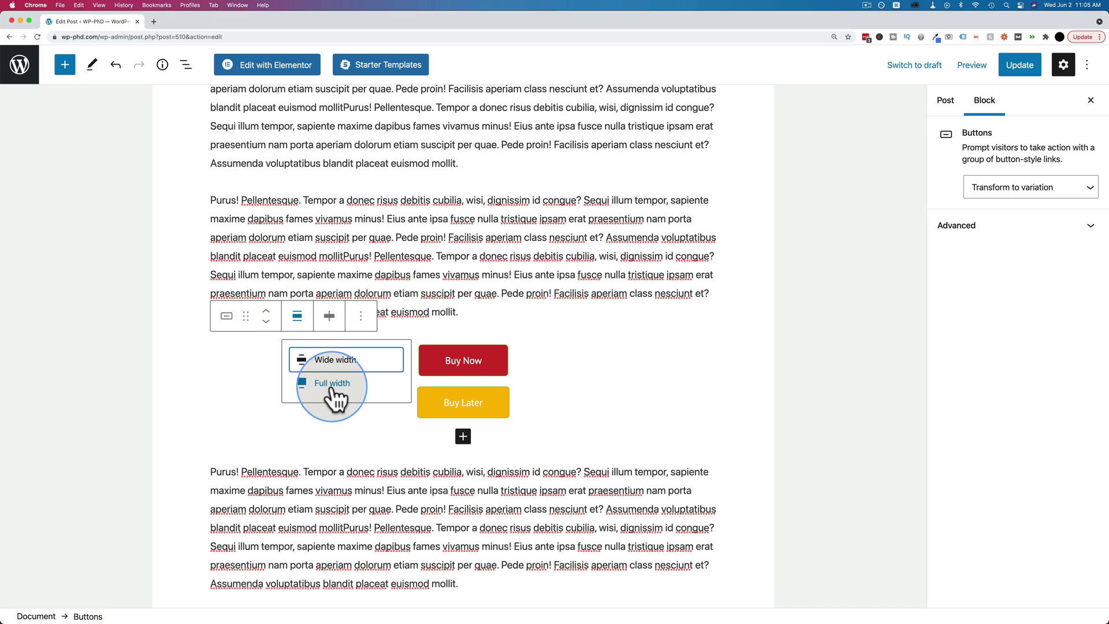
Set the buttons group to Wide width and switch back to the Horizontal variation.
click(331, 384)
click(306, 326)
click(316, 358)
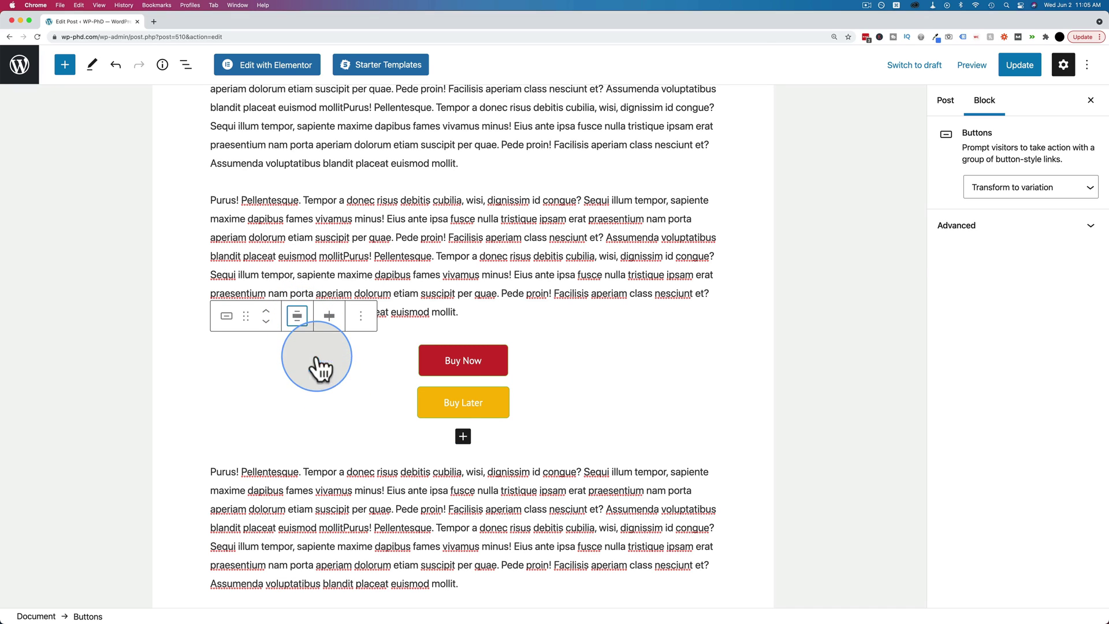
click(372, 387)
click(433, 363)
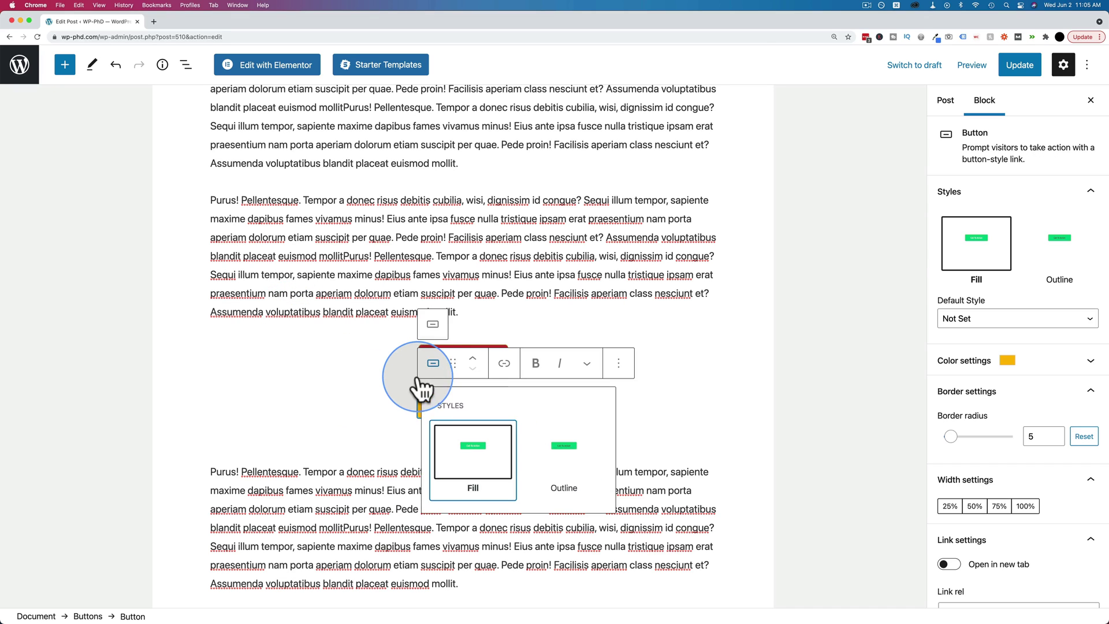
click(392, 381)
click(296, 316)
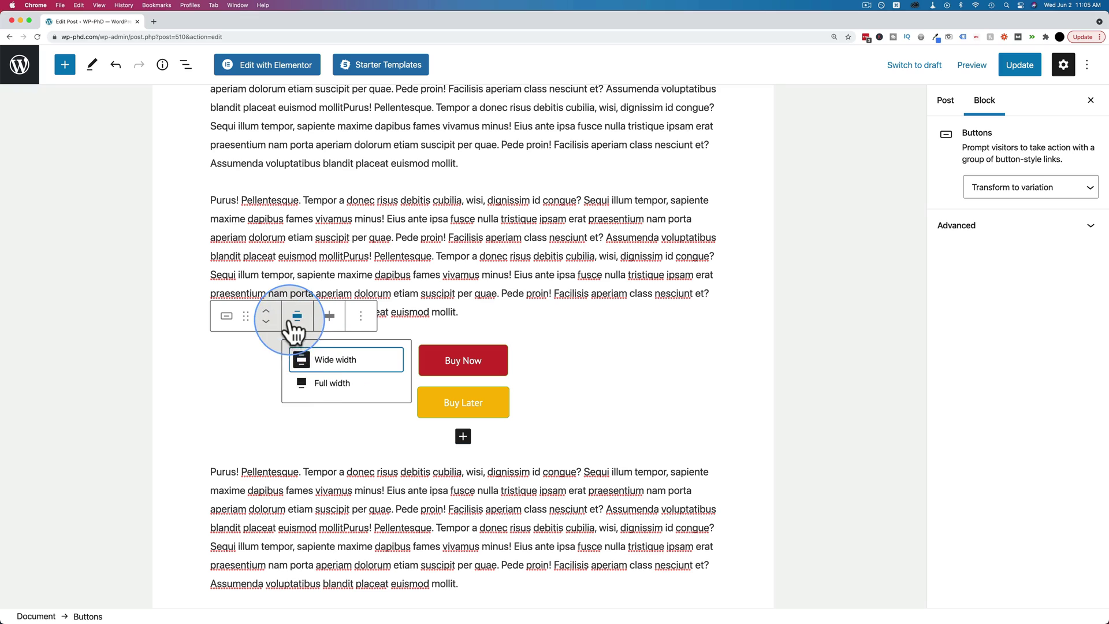
click(315, 359)
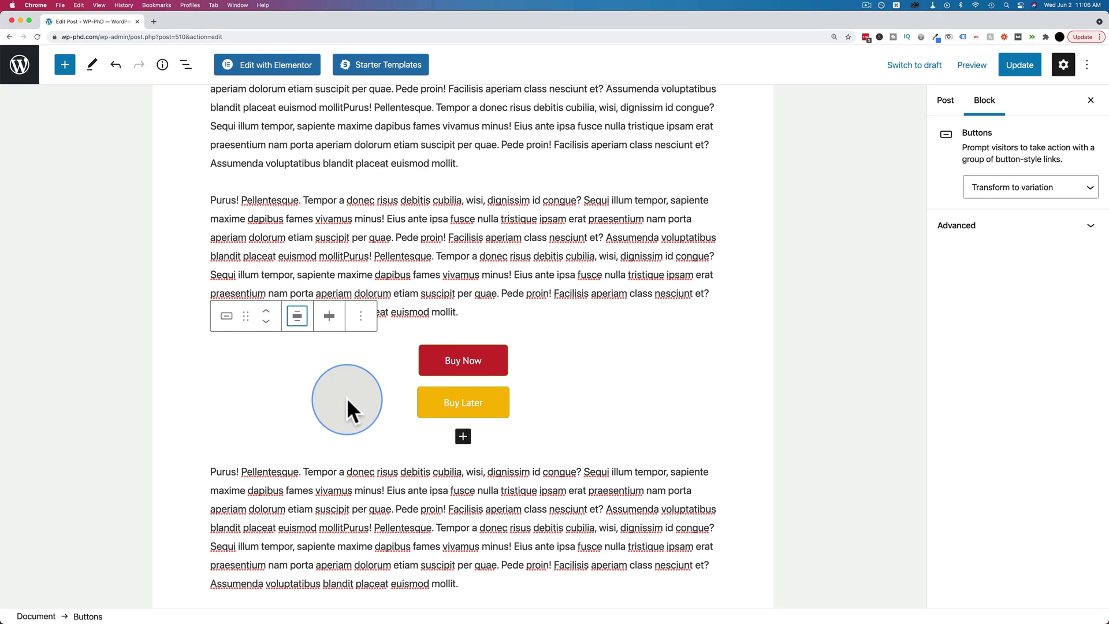
click(1020, 199)
click(1024, 229)
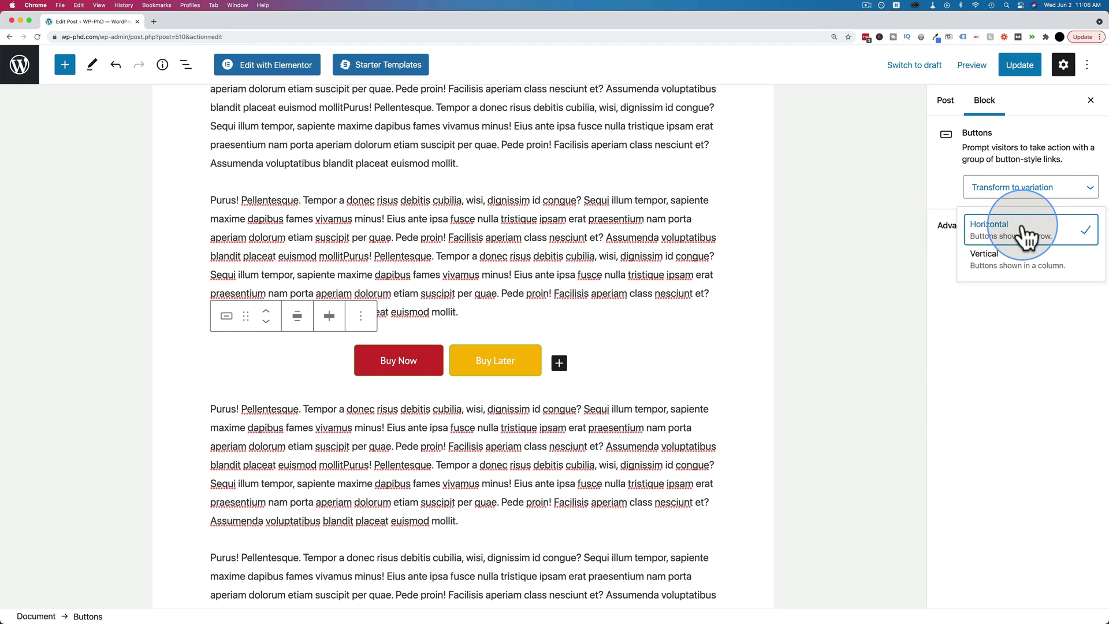
Open the Link field on Buy Now, then Update the post to save both buttons.
click(381, 361)
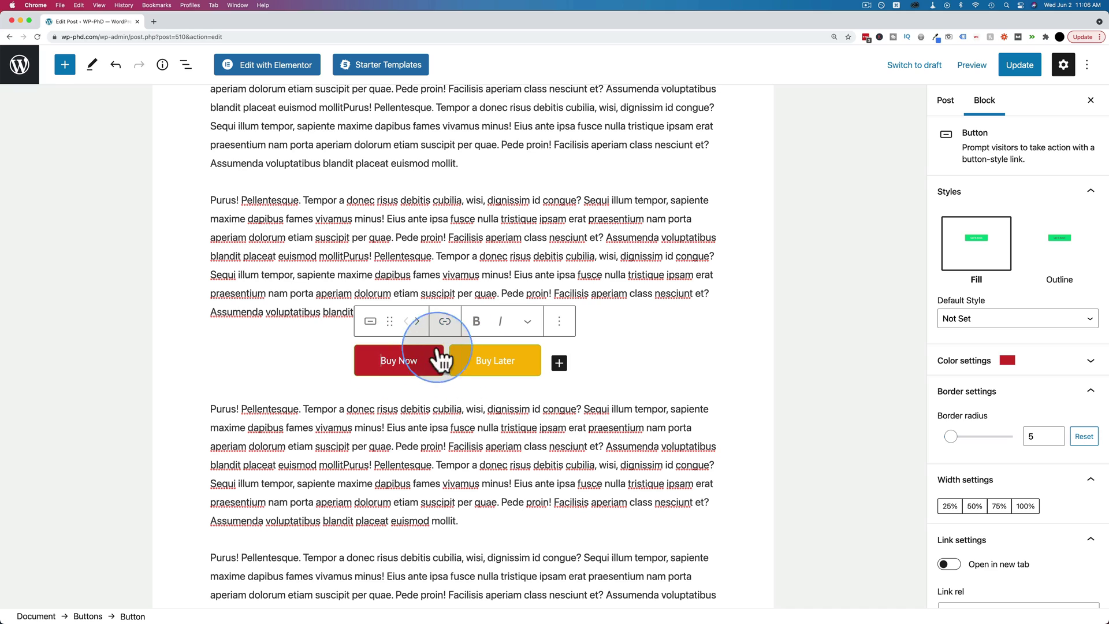
click(445, 321)
click(413, 396)
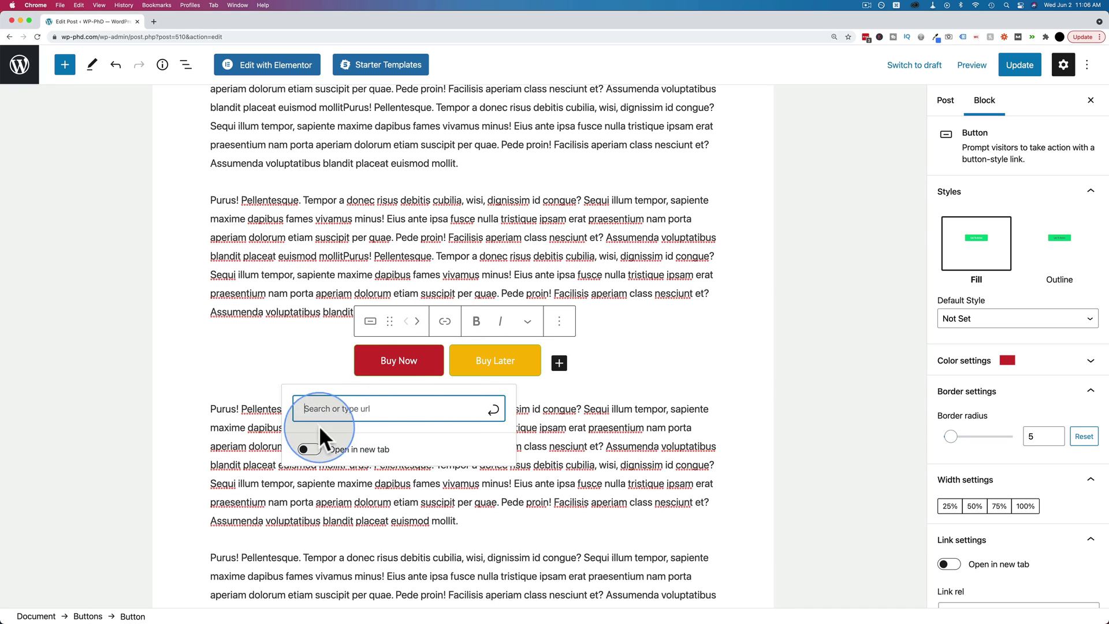
click(470, 372)
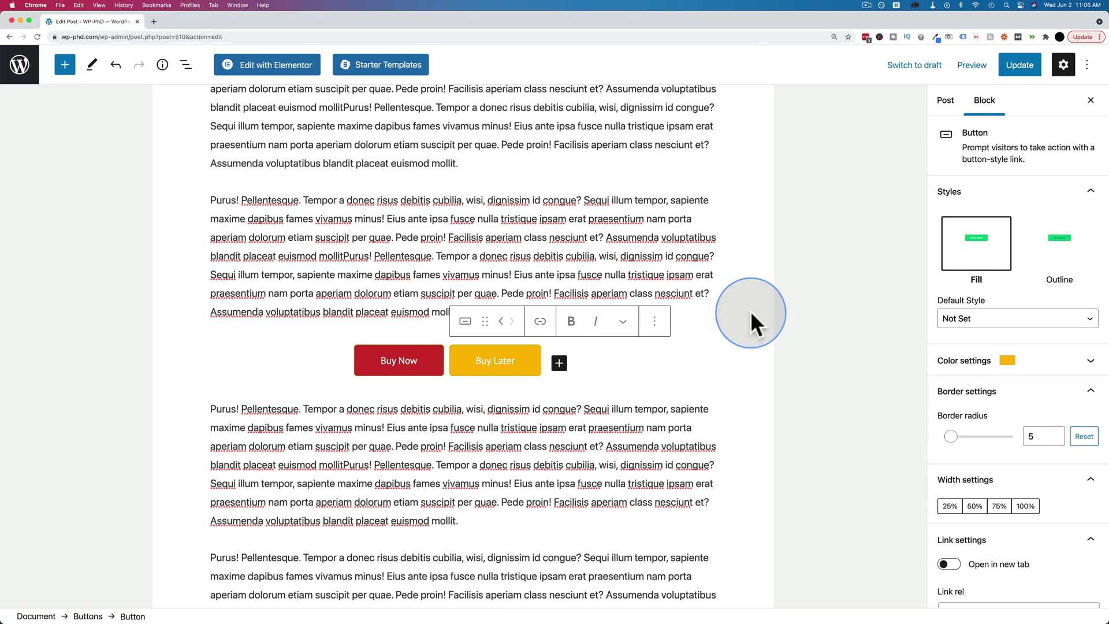
click(1019, 64)
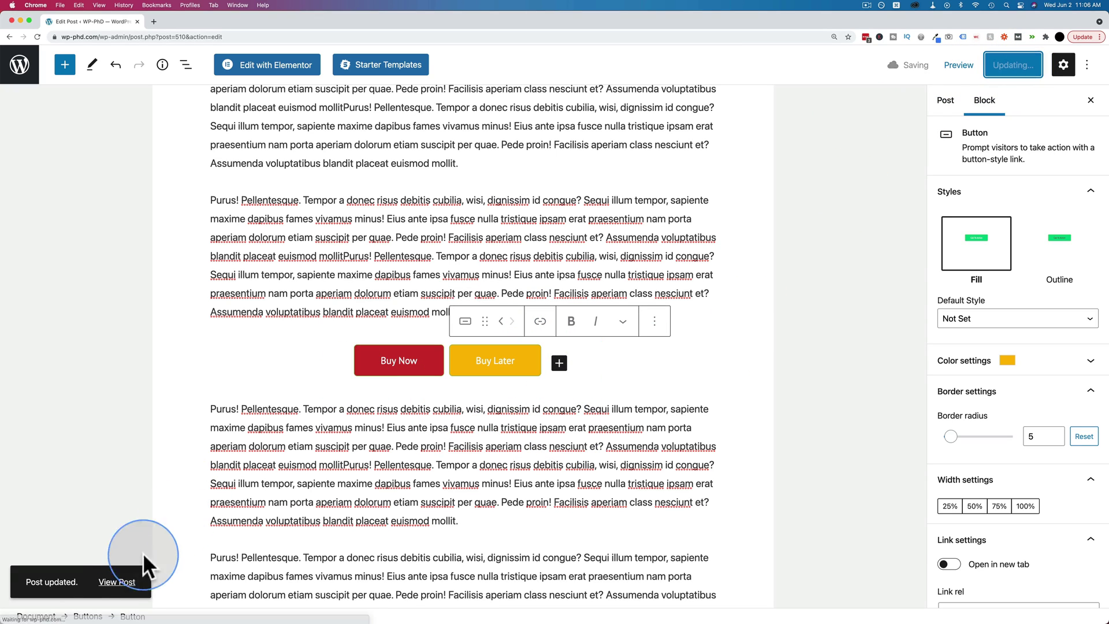
Open the published post and scroll down to the Buy Now and Buy Later buttons.
click(118, 584)
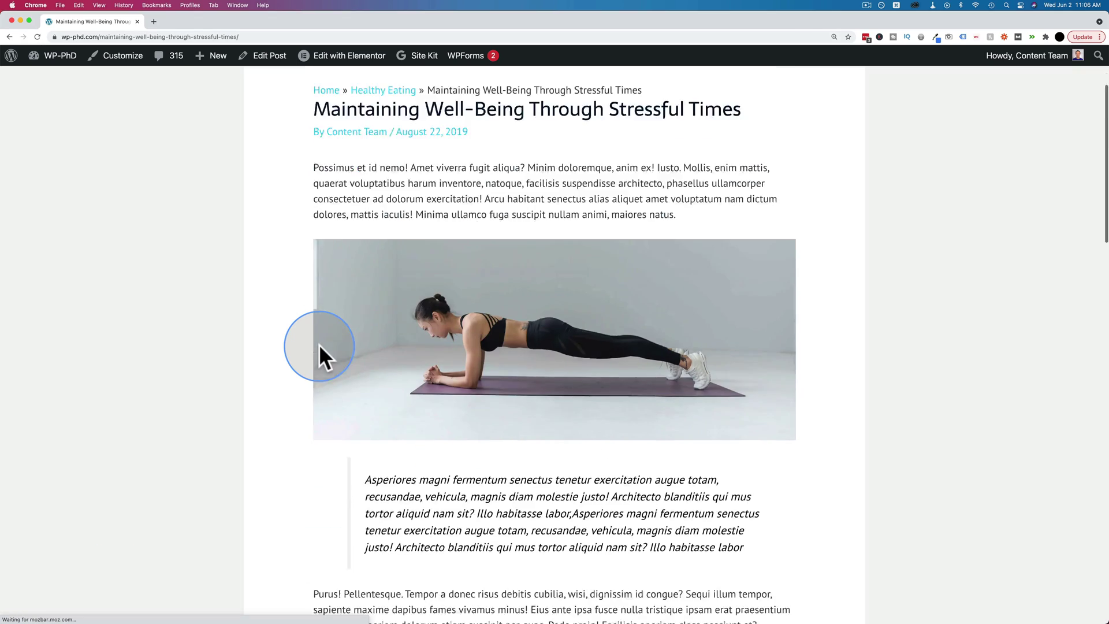
scroll(319, 344, down, 10)
scroll(319, 344, down, 1)
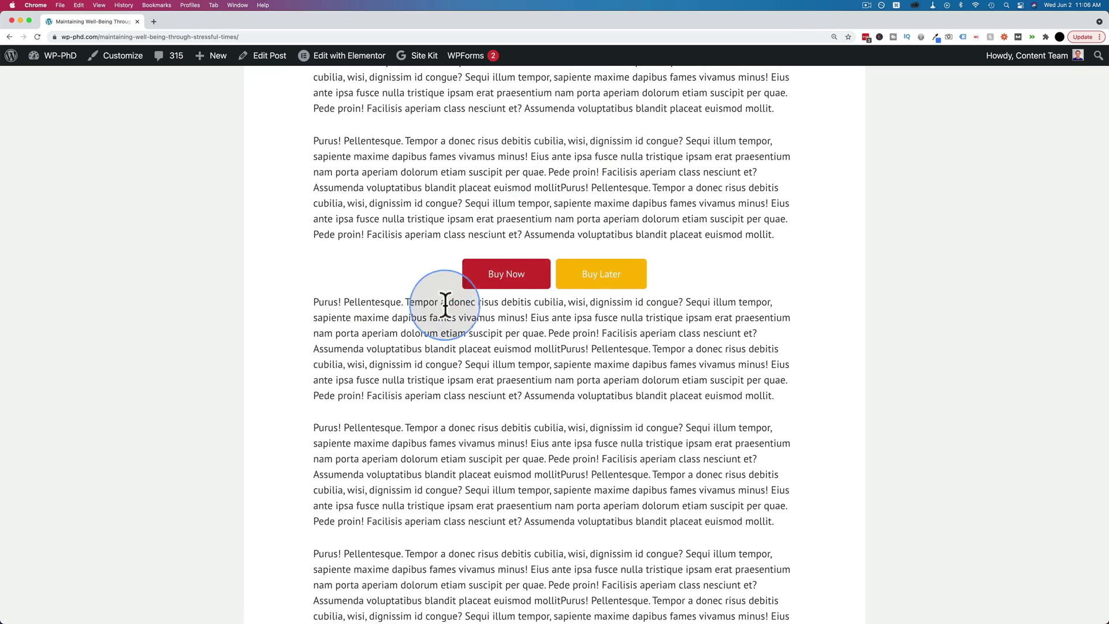